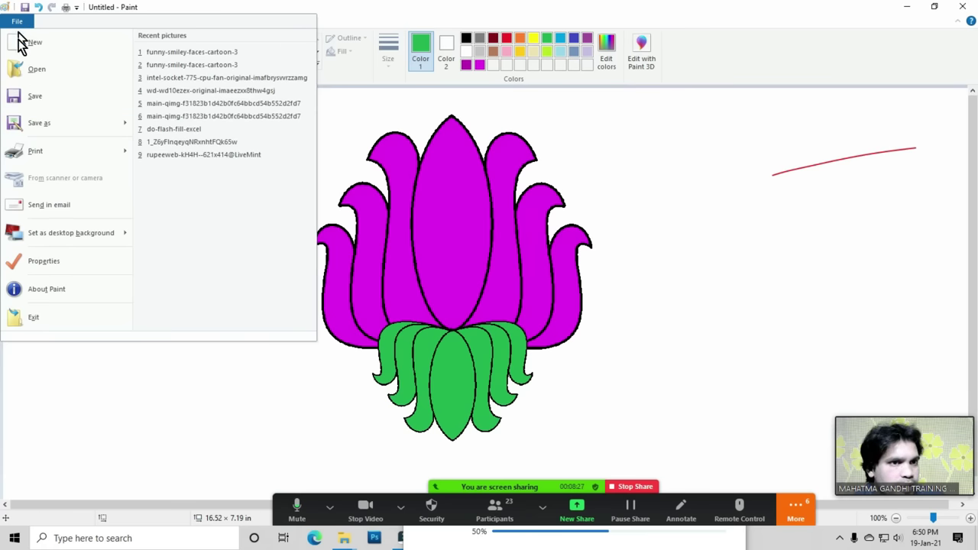
# Start saving the untitled picture, dismiss the screen-share selection window, and choose the Pictures folder as the location.
pyautogui.click(38, 97)
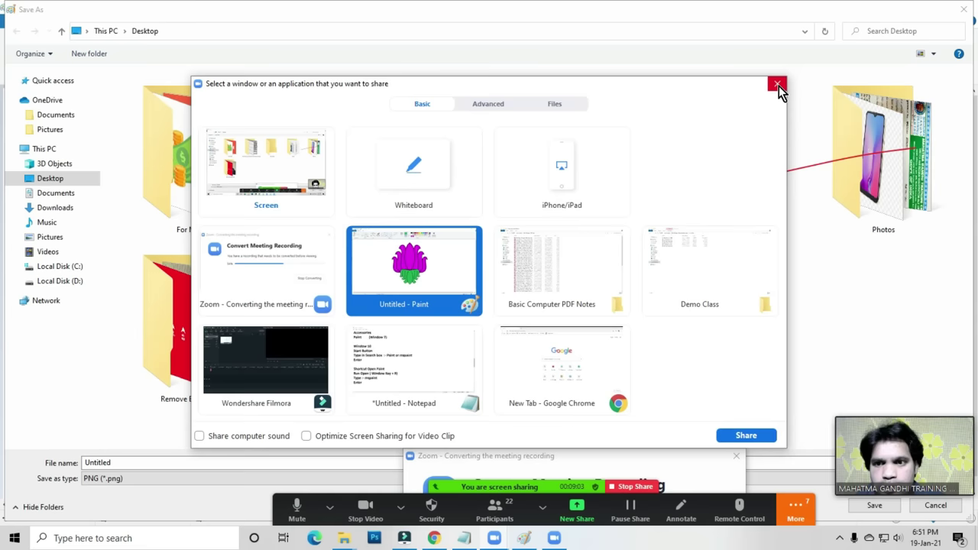
pyautogui.click(778, 84)
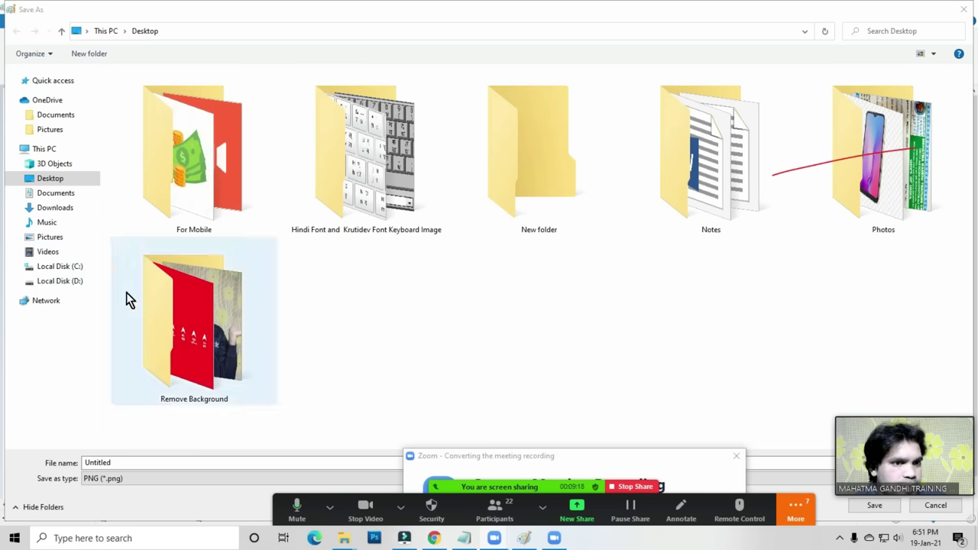
pyautogui.click(52, 239)
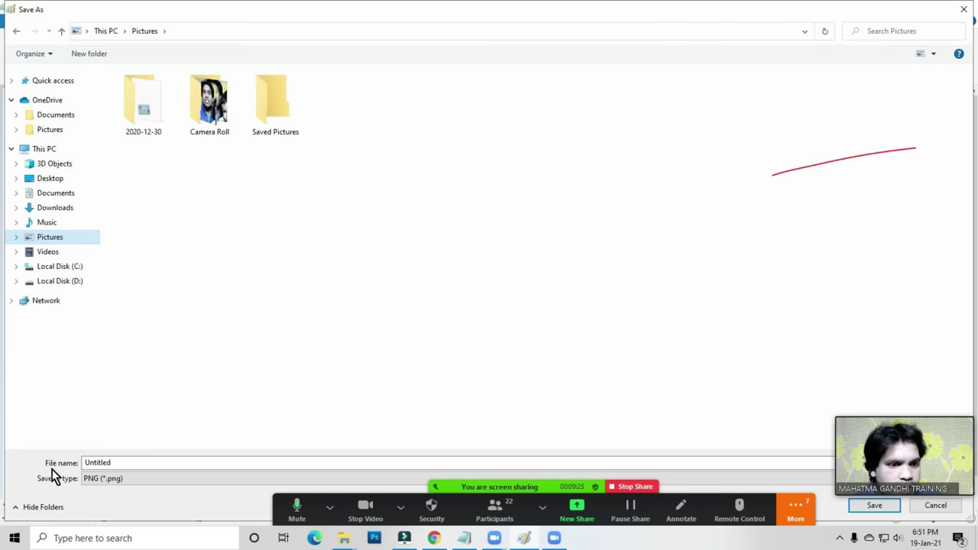
# Name the file Flower, move the webcam thumbnail out of the way, and save the picture as PNG.
pyautogui.doubleClick(122, 463)
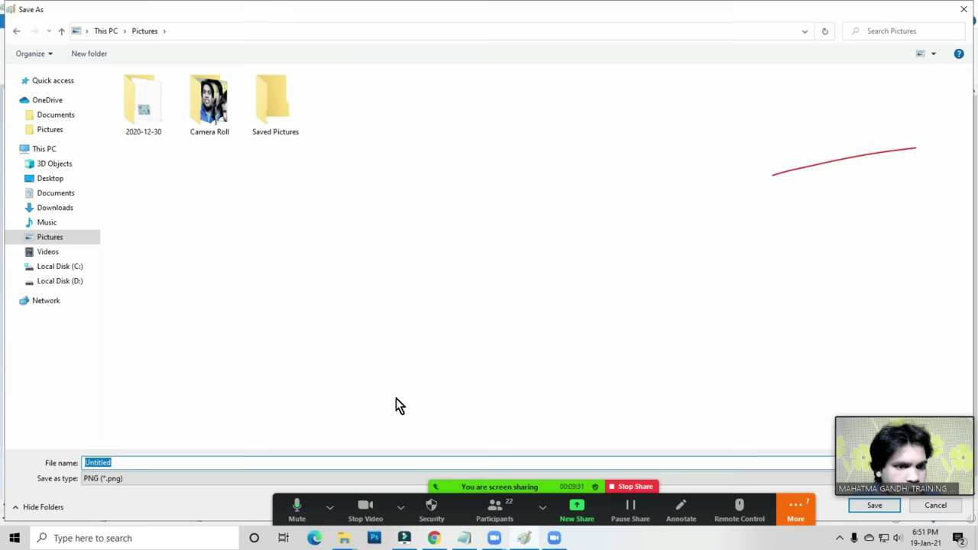
pyautogui.press('BackSpace')
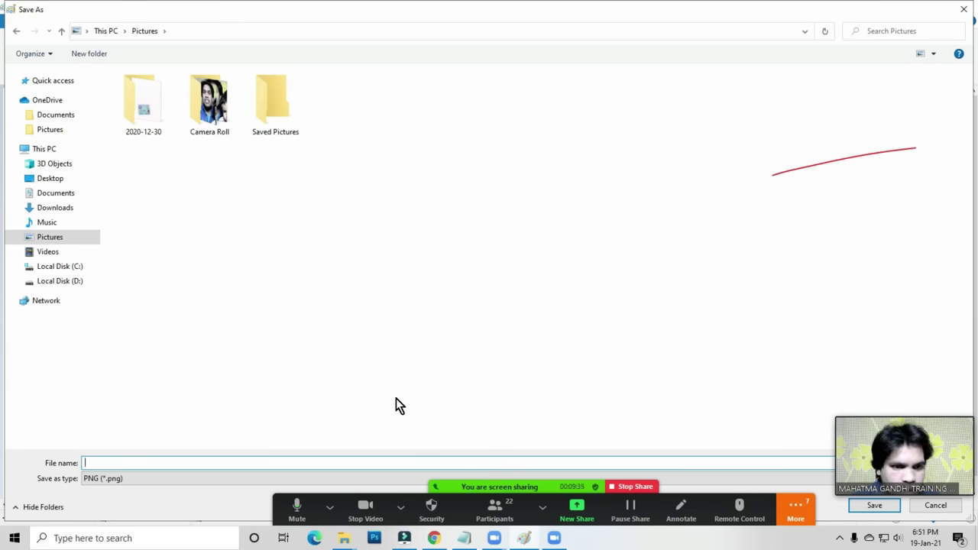
pyautogui.write('Computer ')
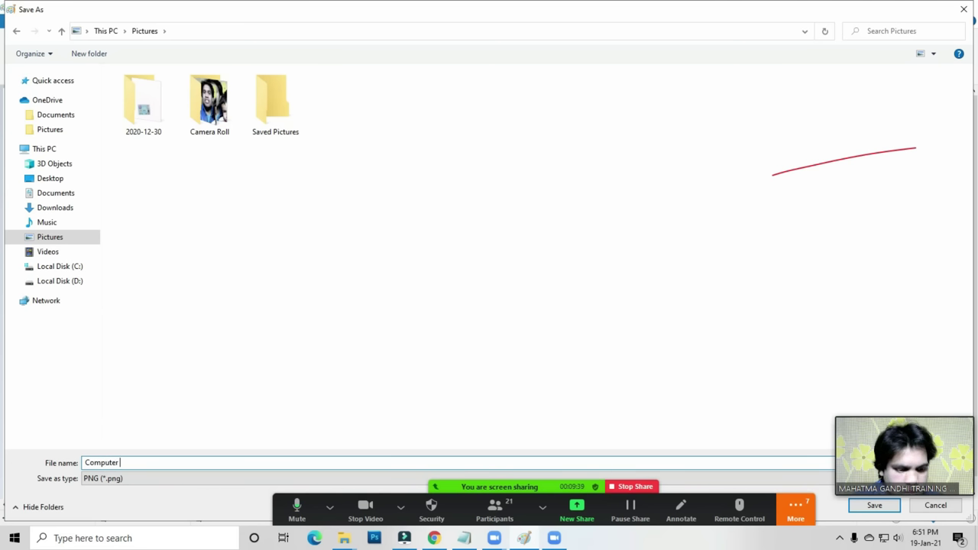
pyautogui.write('Drawing')
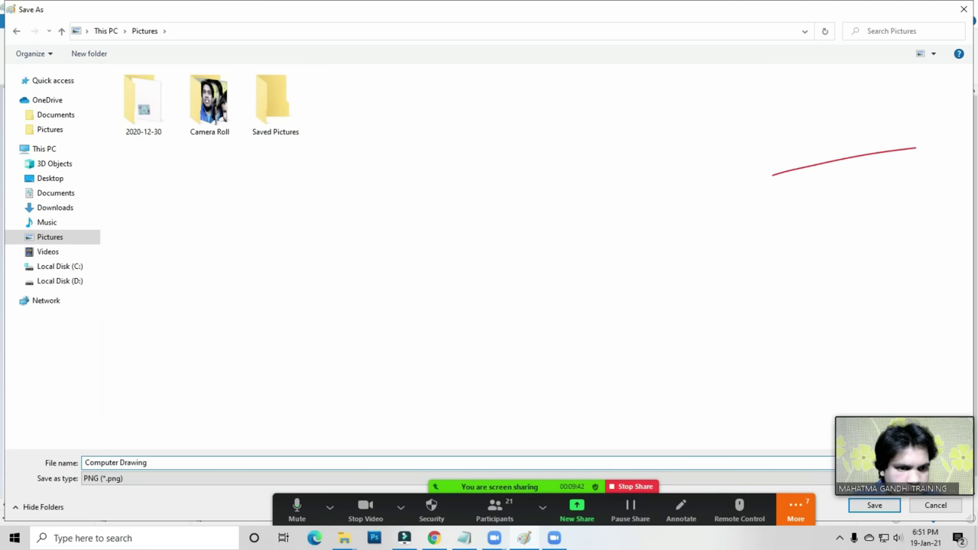
pyautogui.hotkey('ctrl', 'shift', 'Left')
pyautogui.hotkey('ctrl', 'shift', 'Left')
pyautogui.write('Flower')
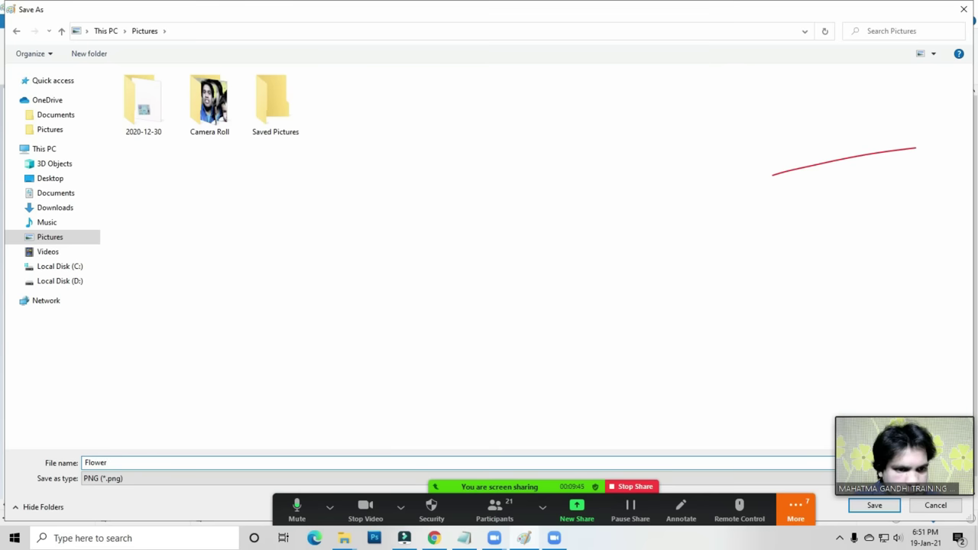
pyautogui.moveTo(904, 428); pyautogui.dragTo(909, 245)
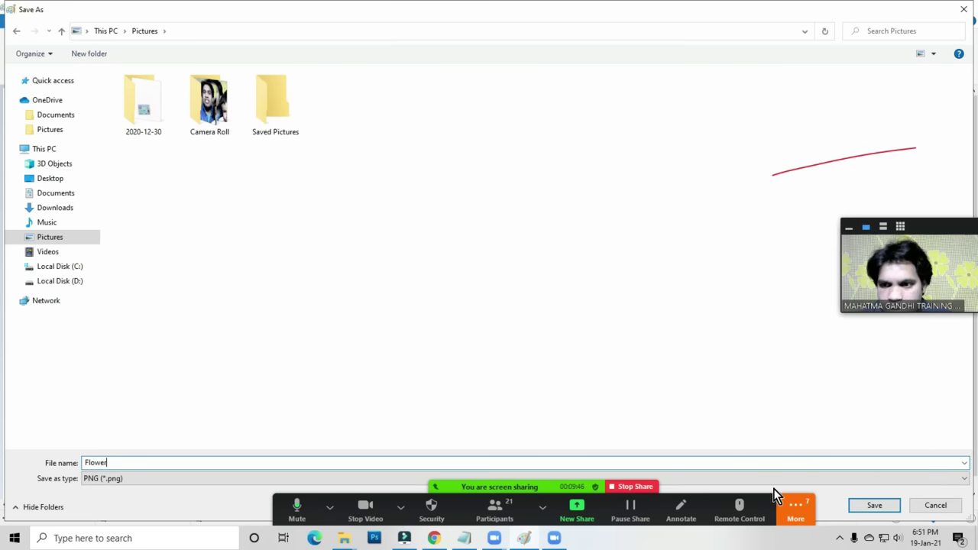
pyautogui.click(878, 507)
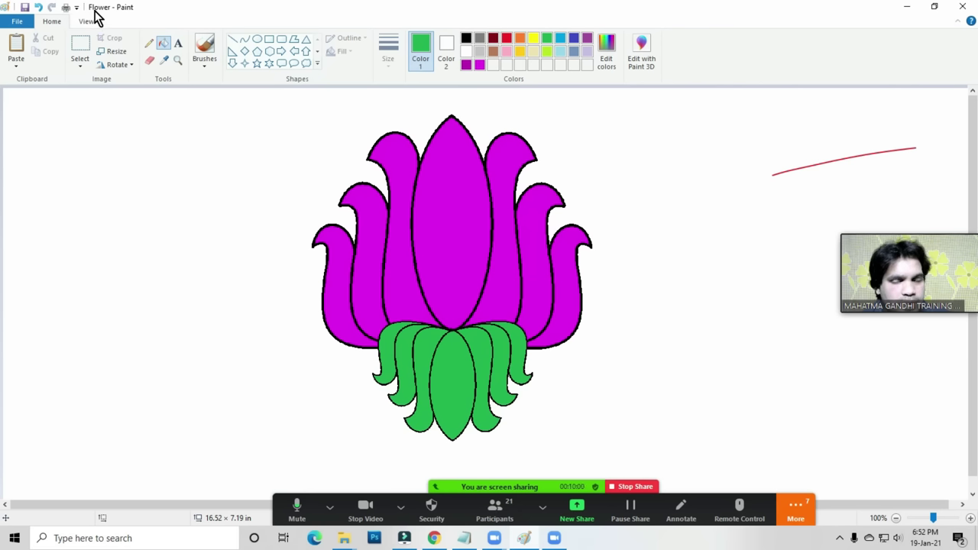
pyautogui.click(183, 18)
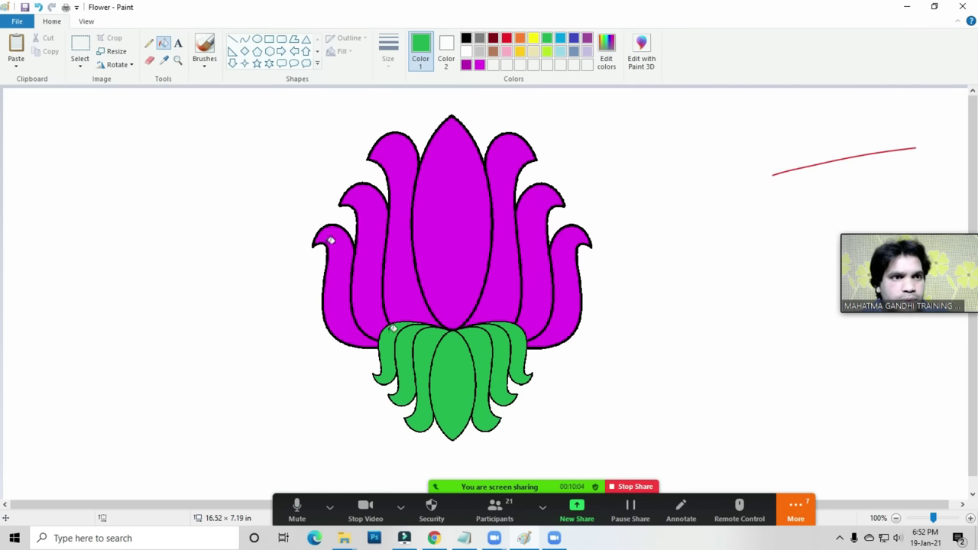
# Open the Zoom meeting's participant list, mute all participants, and ask them all to unmute.
pyautogui.click(495, 511)
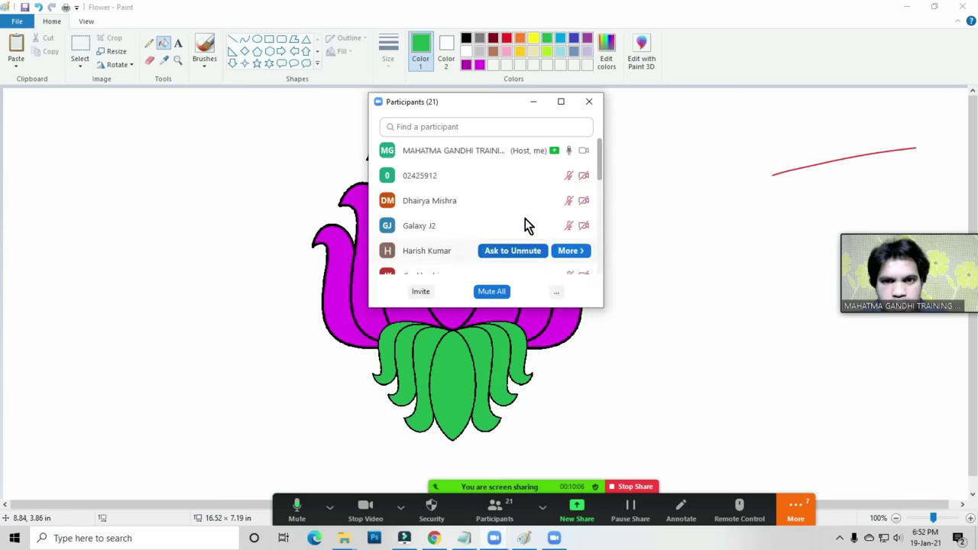
pyautogui.click(489, 292)
pyautogui.click(586, 303)
pyautogui.click(556, 291)
pyautogui.click(621, 313)
pyautogui.moveTo(505, 206)
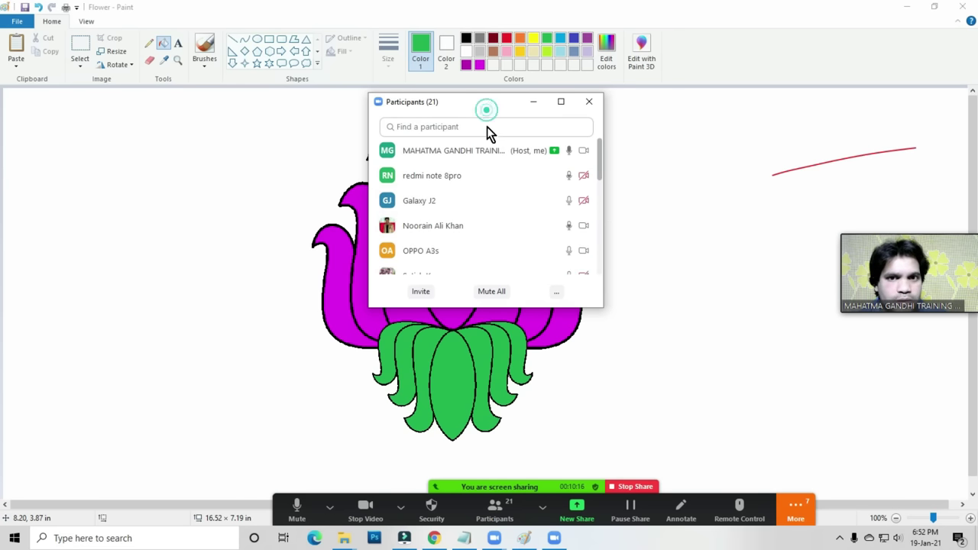
# Review the meeting's participant list down to its end and close it.
pyautogui.moveTo(486, 109); pyautogui.dragTo(487, 130)
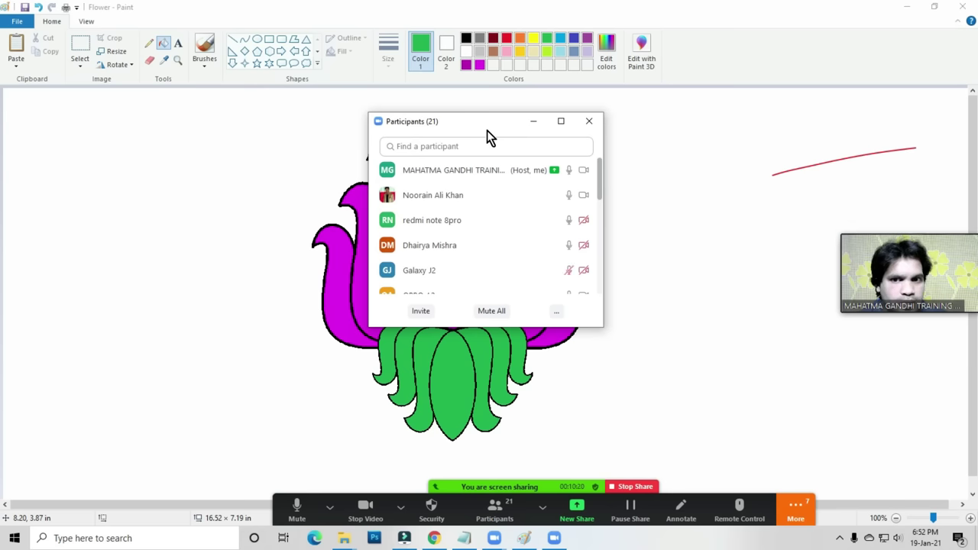
pyautogui.scroll(-3, 494, 233)
pyautogui.scroll(-5, 480, 277)
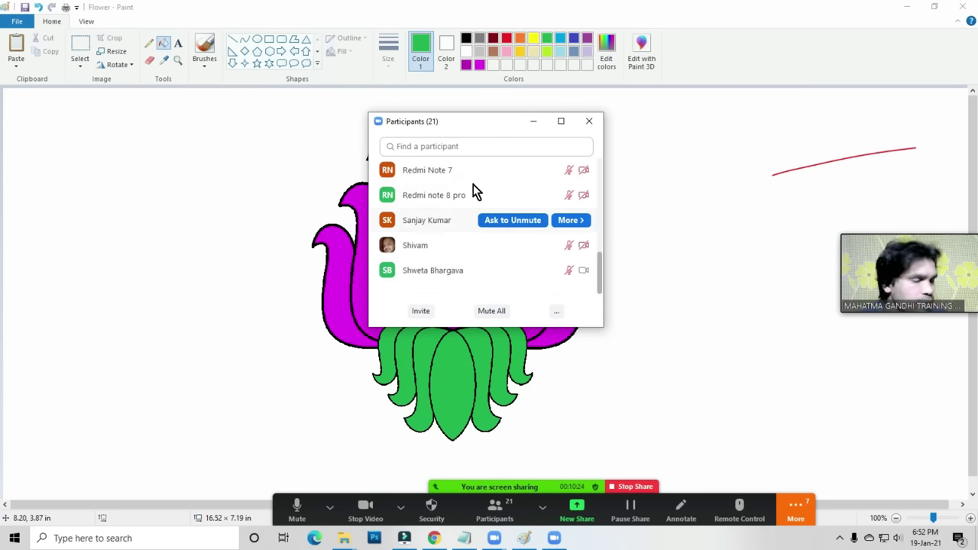
pyautogui.click(589, 122)
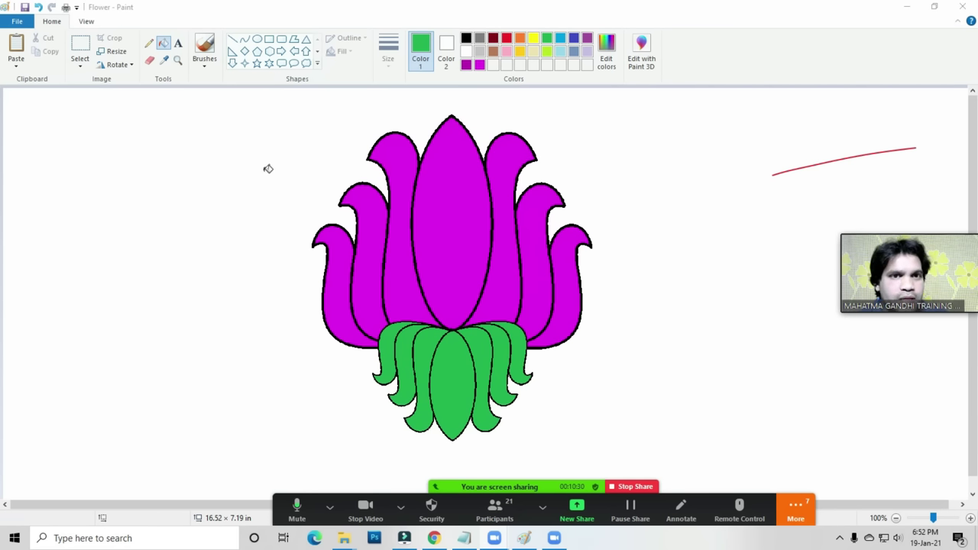
# Draw a black diagonal straight line in the empty area left of the flower with the Line tool.
pyautogui.click(332, 81)
pyautogui.click(466, 38)
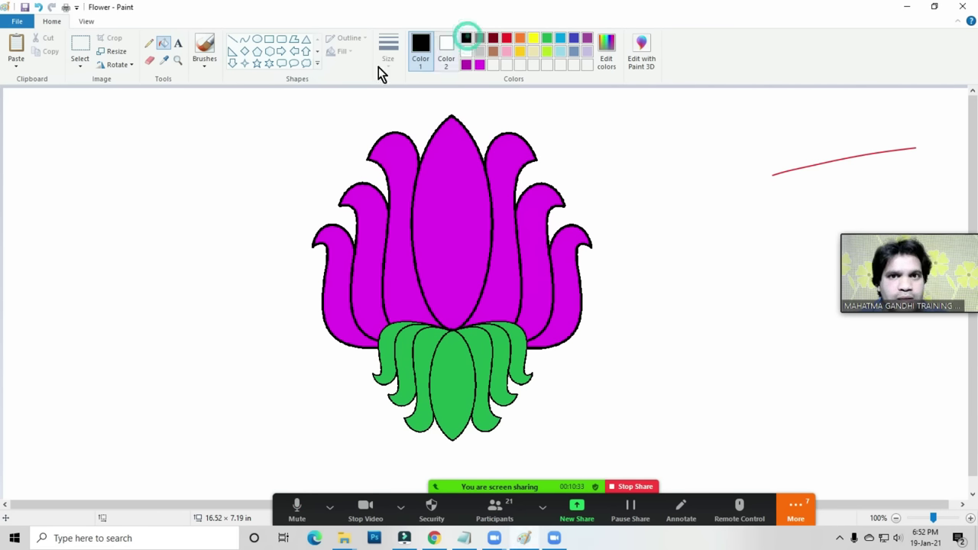
pyautogui.click(234, 43)
pyautogui.moveTo(48, 136); pyautogui.dragTo(53, 158)
pyautogui.moveTo(88, 223); pyautogui.dragTo(147, 331)
pyautogui.click(207, 246)
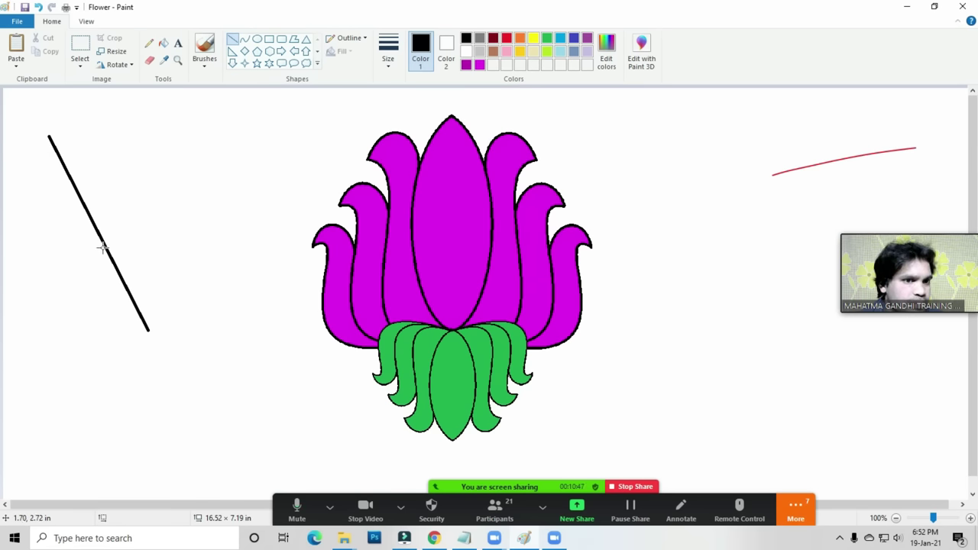
# Draw an S-shaped curve about 4 in tall right of the flower with the Curve tool and remove it.
pyautogui.click(245, 42)
pyautogui.moveTo(713, 181); pyautogui.dragTo(712, 417)
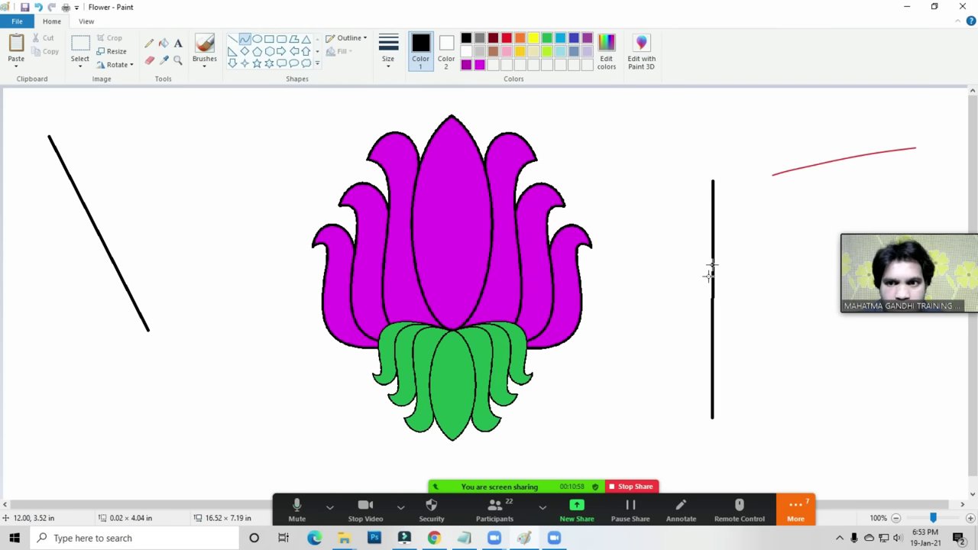
pyautogui.moveTo(718, 243); pyautogui.dragTo(724, 344)
pyautogui.moveTo(809, 319); pyautogui.dragTo(841, 334)
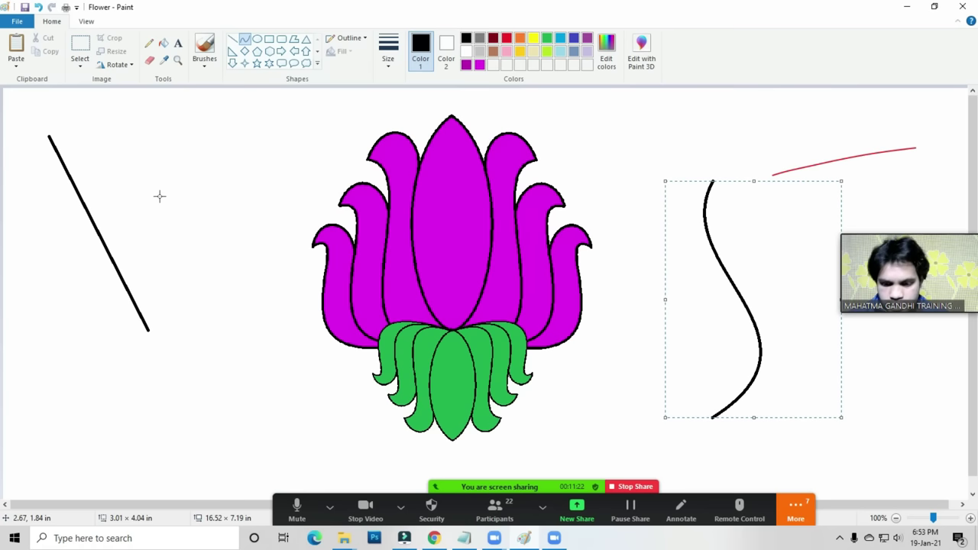
pyautogui.press('Delete')
pyautogui.hotkey('ctrl', 'z')
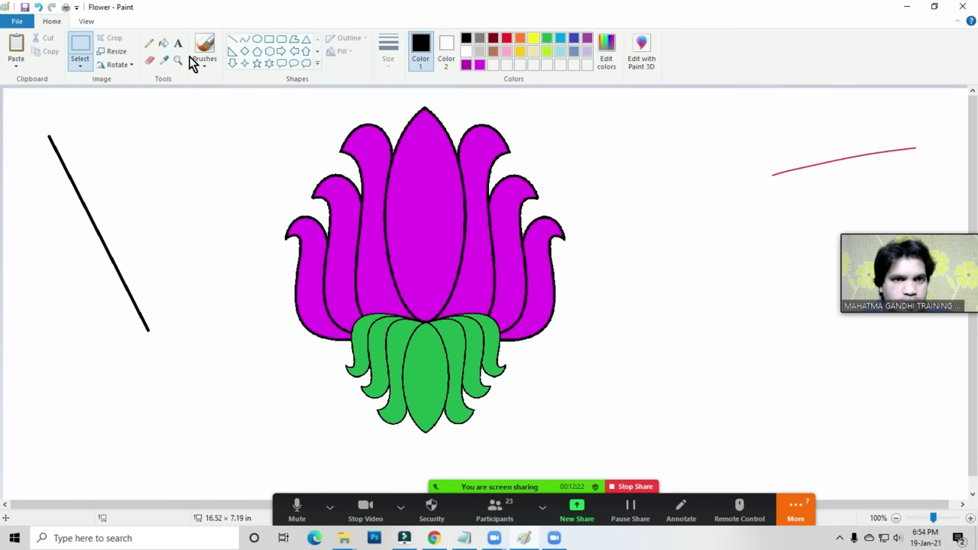
# Draw a black rounded rectangular callout in the empty area right of the flower.
pyautogui.click(282, 64)
pyautogui.moveTo(667, 255); pyautogui.dragTo(738, 349)
pyautogui.click(617, 353)
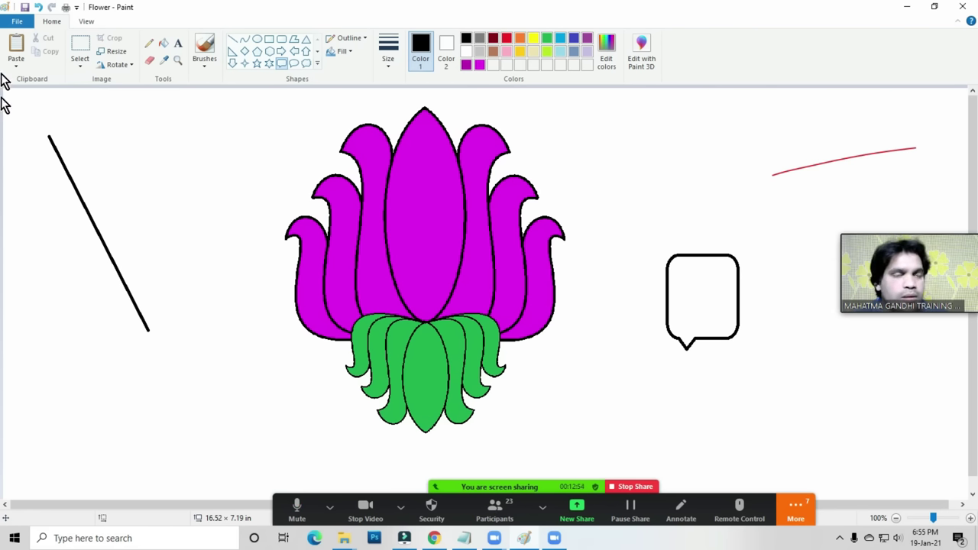
pyautogui.click(497, 511)
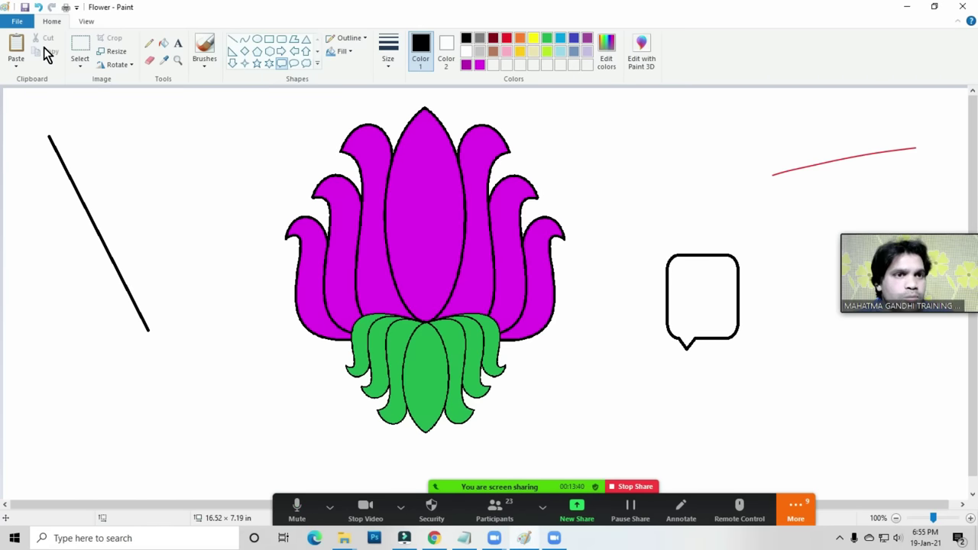
pyautogui.click(16, 21)
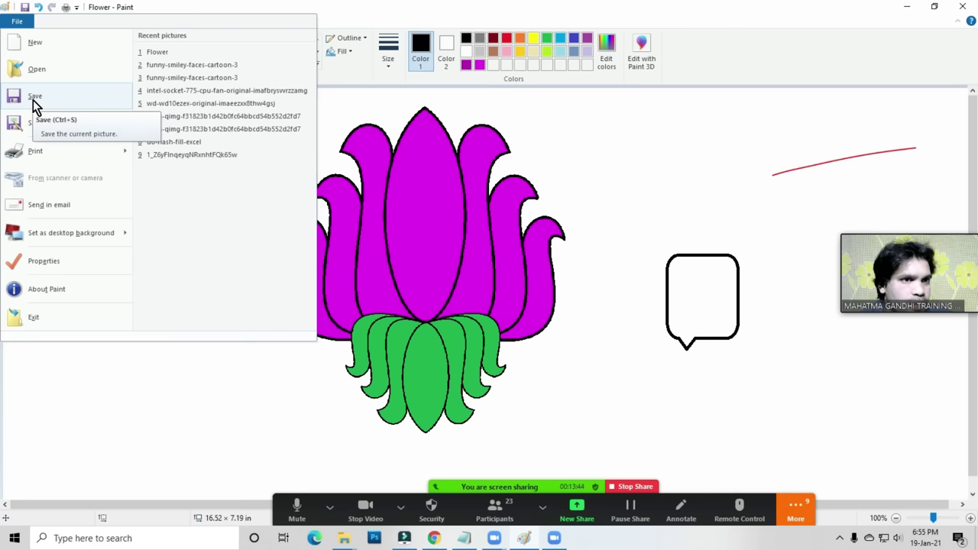
pyautogui.click(355, 170)
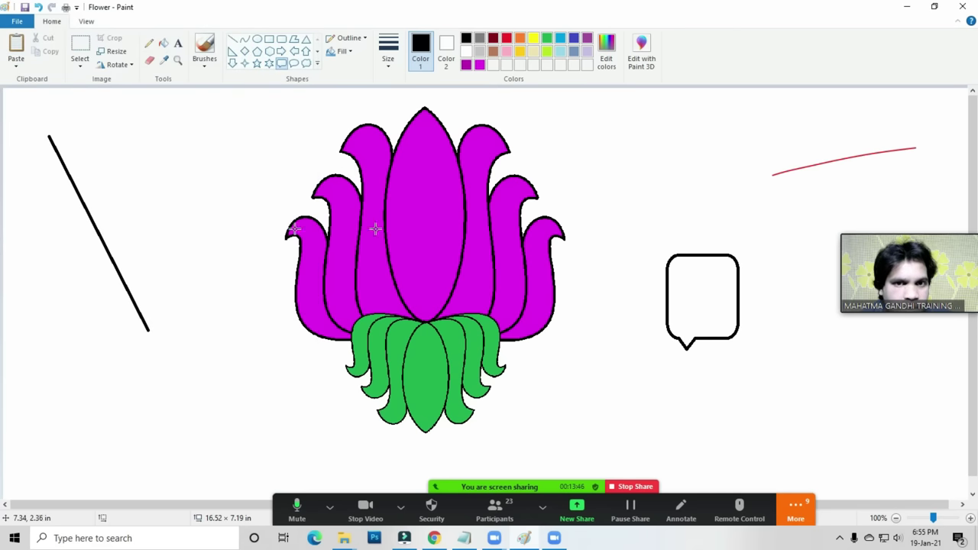
# Save the changes to the Flower picture and create a new blank picture.
pyautogui.click(17, 21)
pyautogui.click(22, 94)
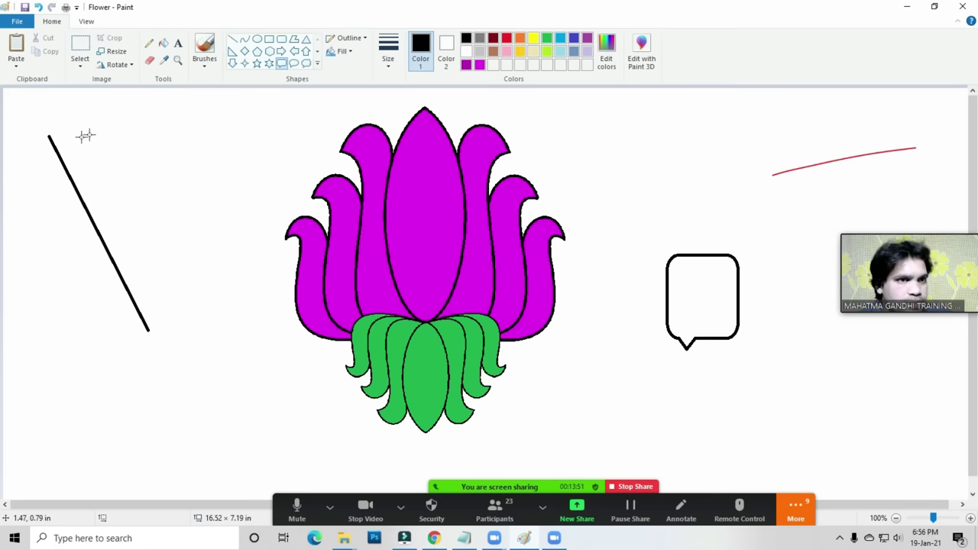
pyautogui.click(17, 22)
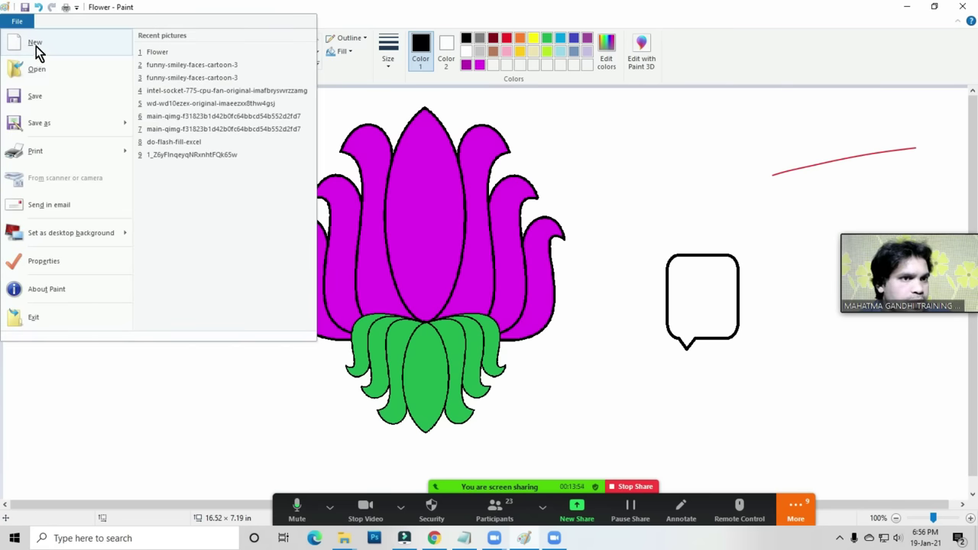
pyautogui.click(36, 46)
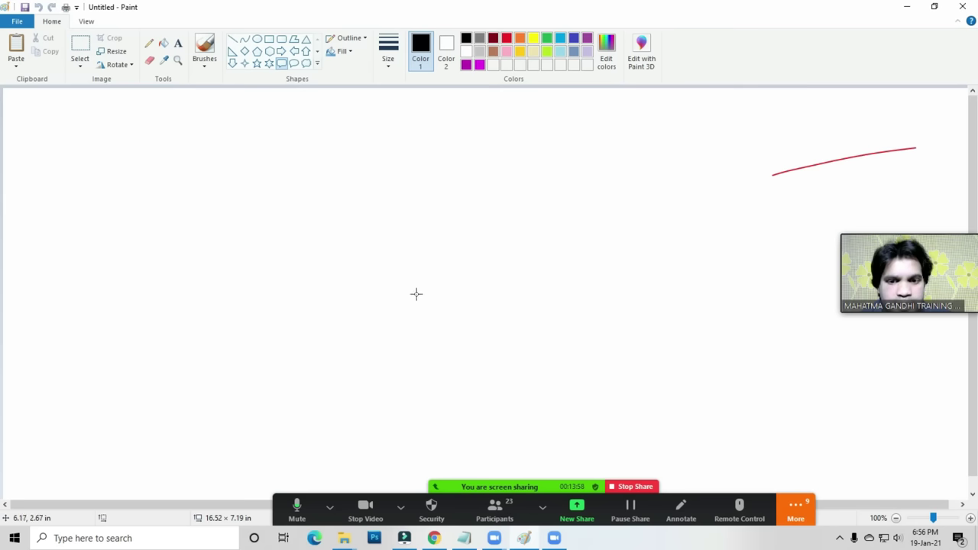
# Share the Untitled - Paint window with the Zoom meeting.
pyautogui.click(576, 511)
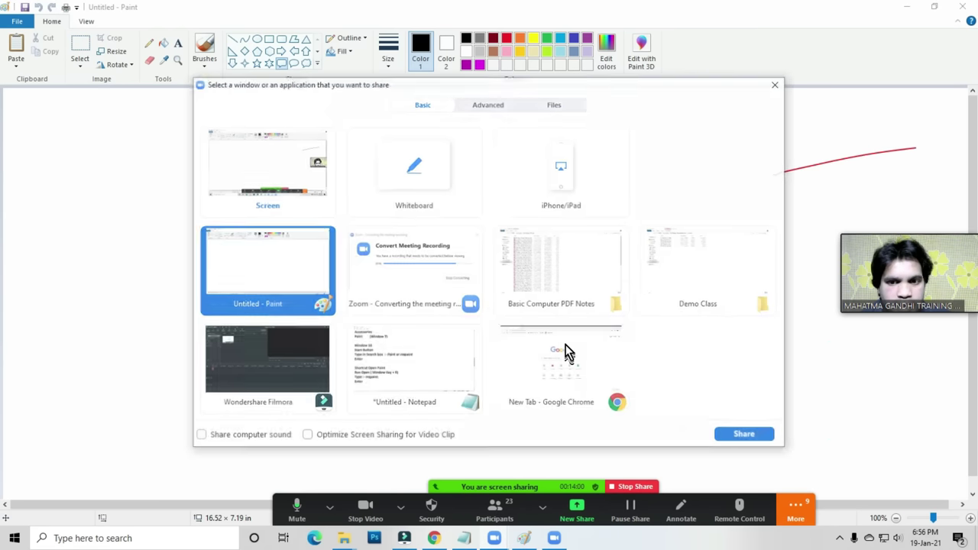
pyautogui.click(734, 434)
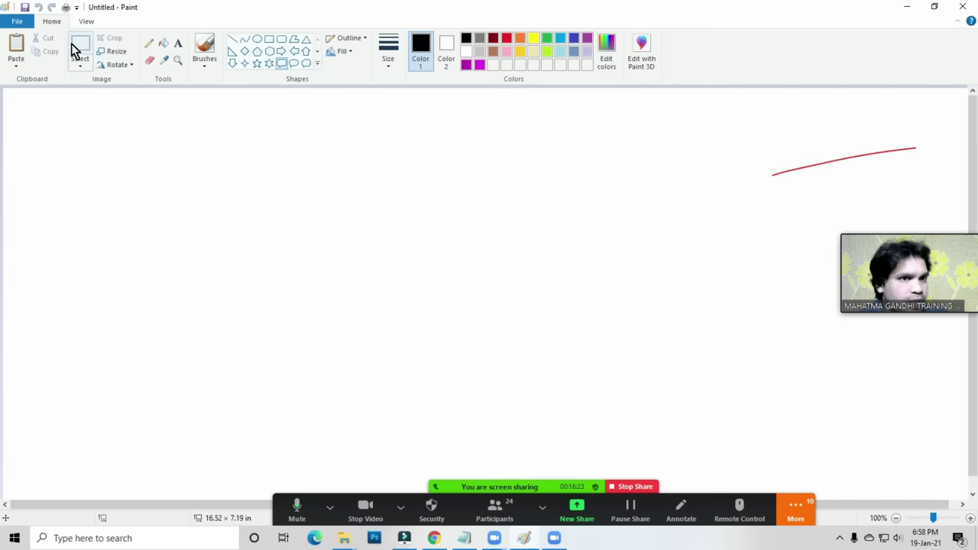
# Bring up the Open dialog to choose a saved picture.
pyautogui.click(18, 25)
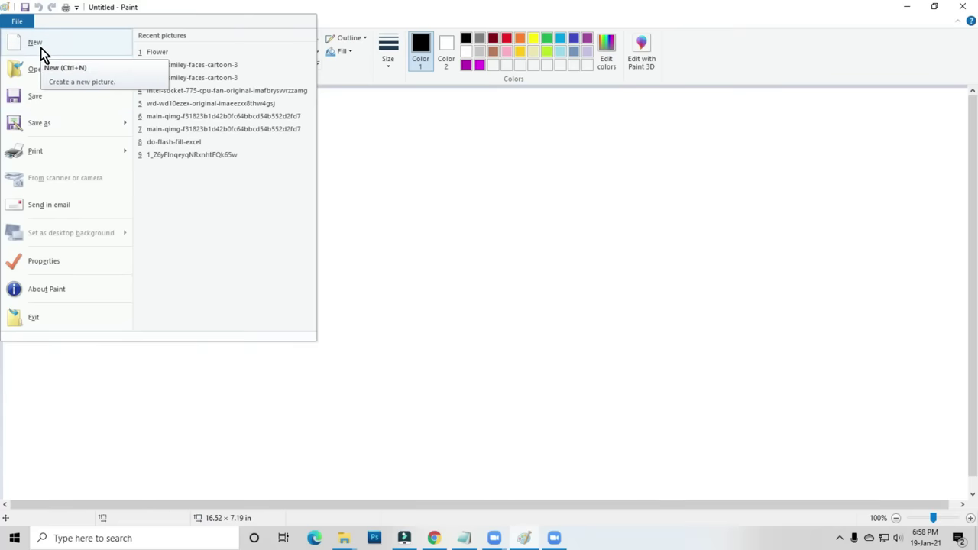
pyautogui.click(394, 191)
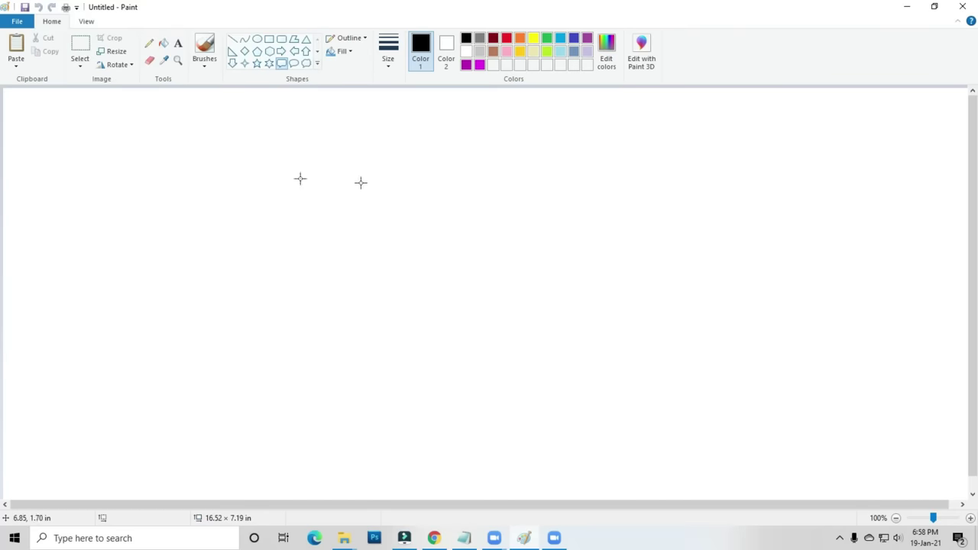
pyautogui.click(16, 21)
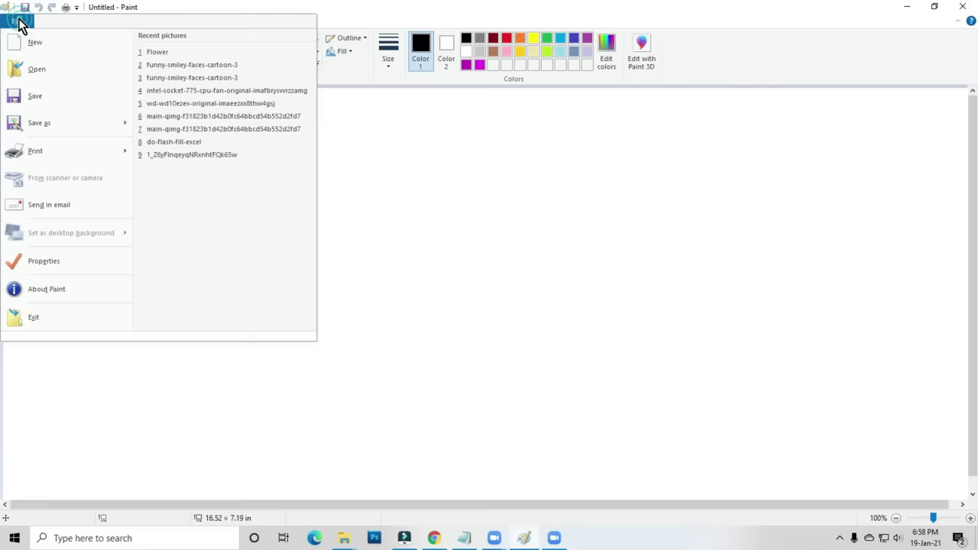
pyautogui.click(40, 71)
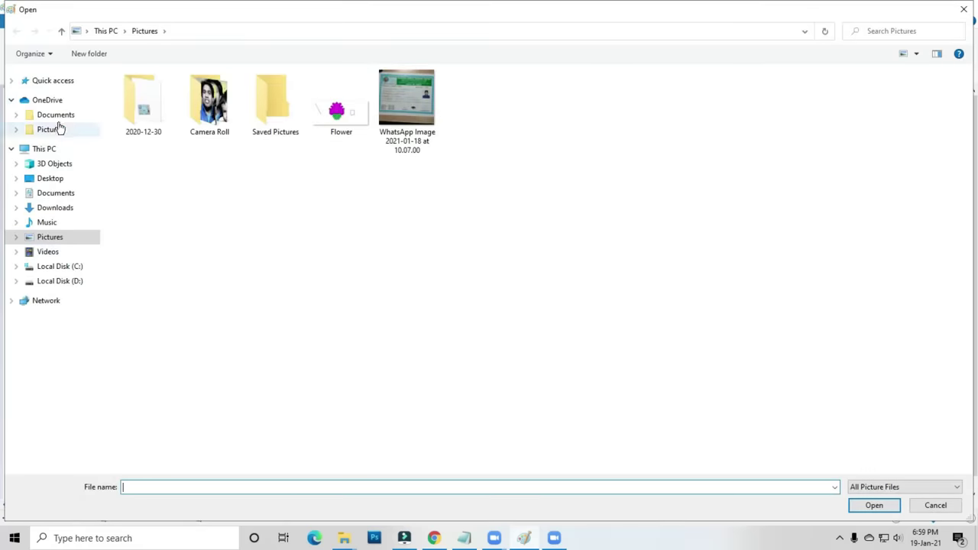
pyautogui.click(495, 539)
pyautogui.moveTo(524, 491)
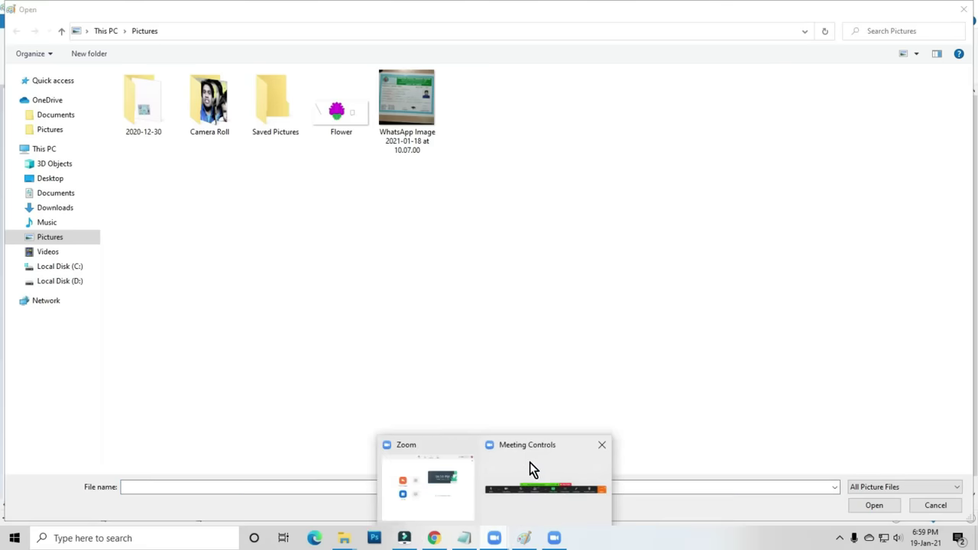
pyautogui.click(532, 468)
pyautogui.click(575, 517)
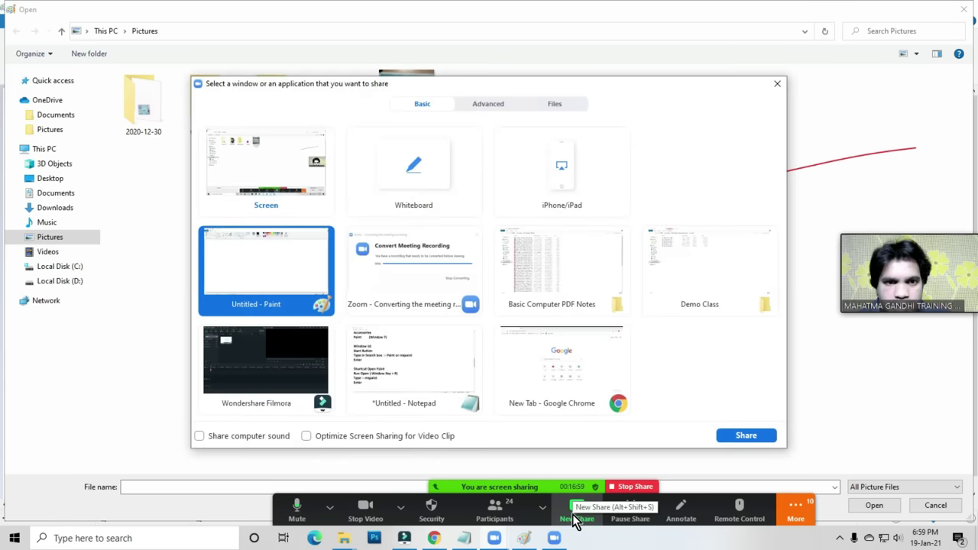
pyautogui.click(777, 84)
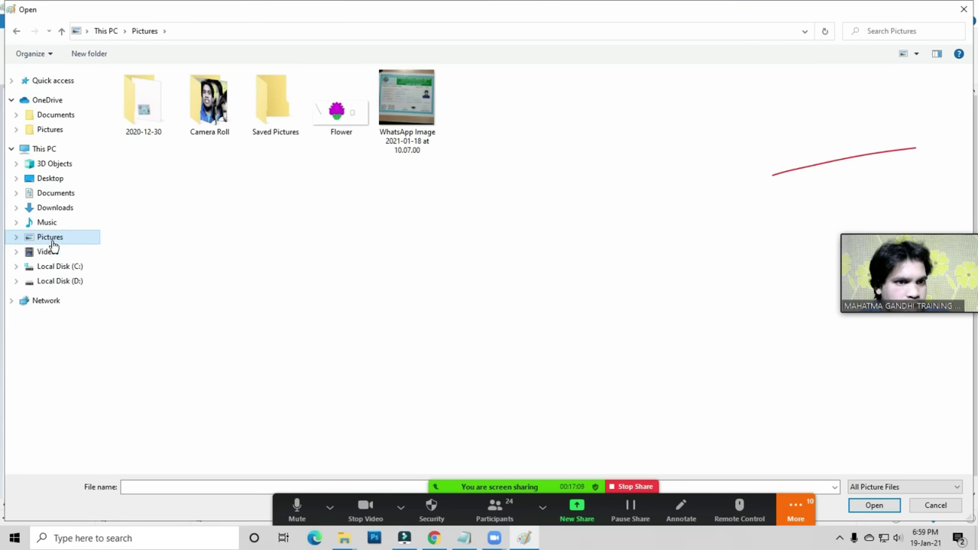
# Open the Flower picture from the Pictures folder.
pyautogui.click(51, 238)
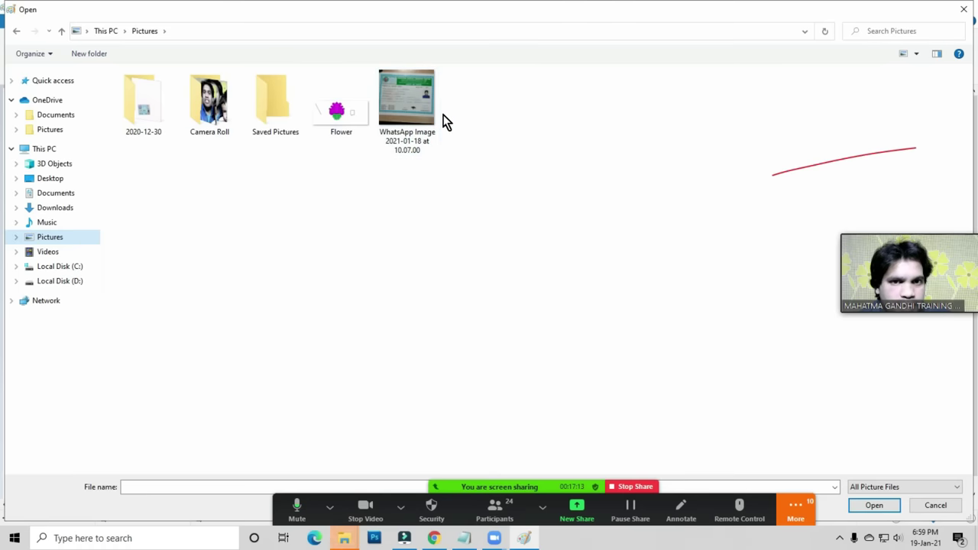
pyautogui.click(339, 123)
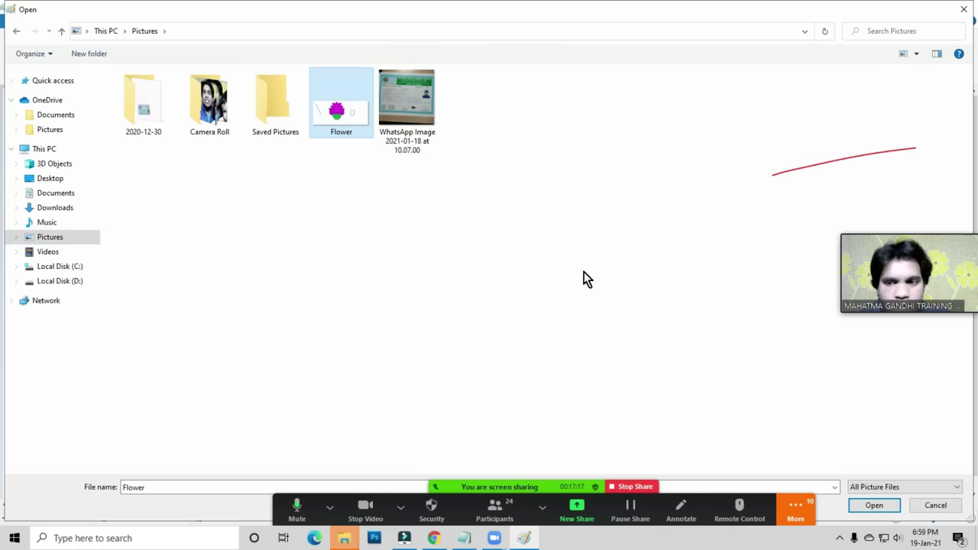
pyautogui.click(873, 508)
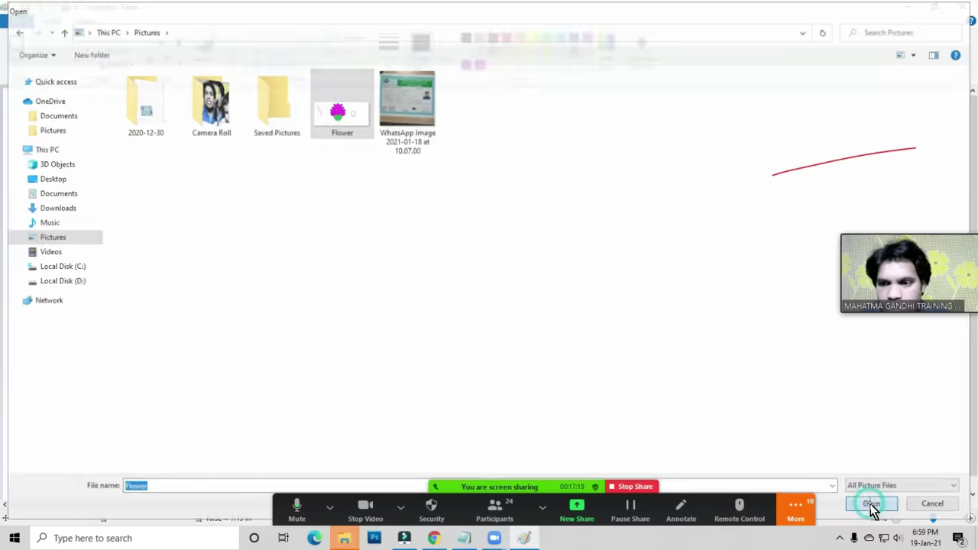
# Read the latest messages in the Zoom meeting chat and close the chat window.
pyautogui.click(793, 508)
pyautogui.click(795, 330)
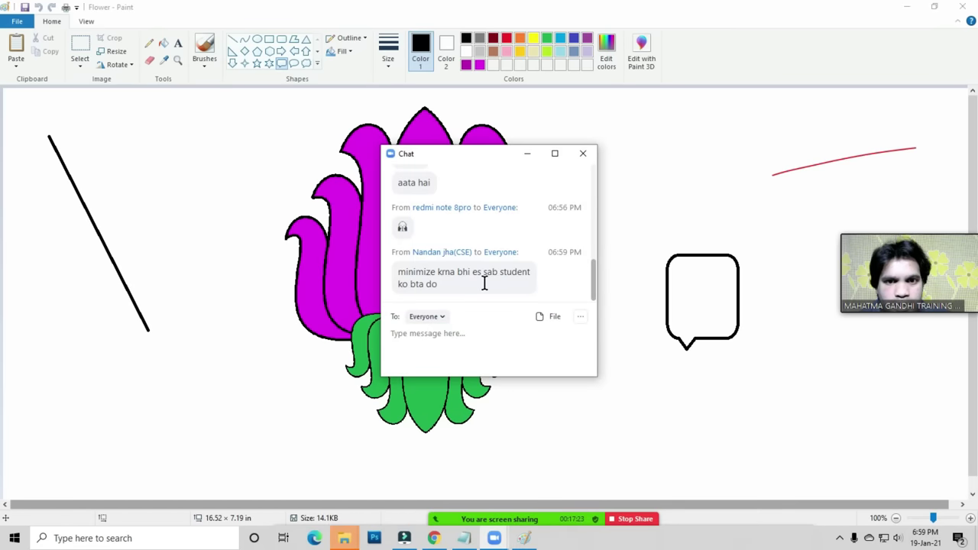
pyautogui.click(583, 153)
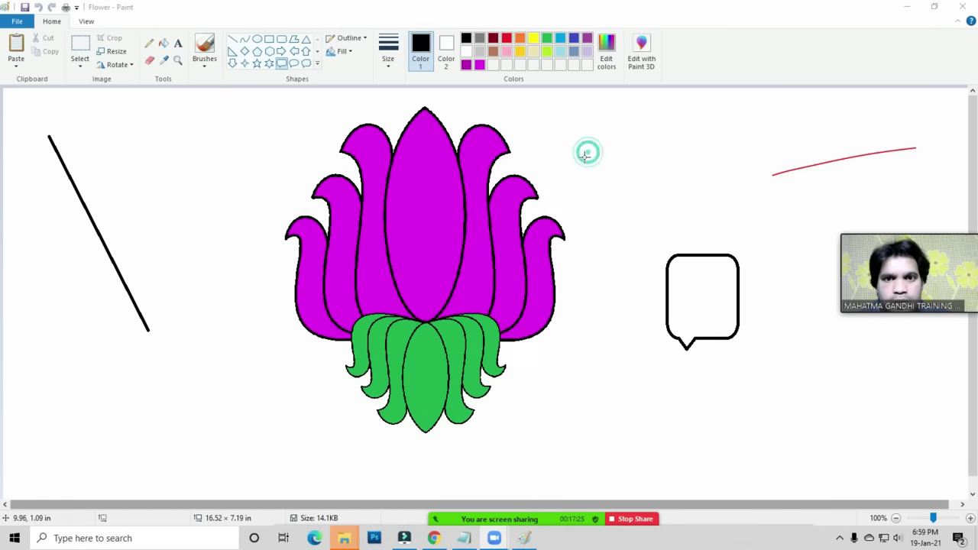
pyautogui.click(152, 23)
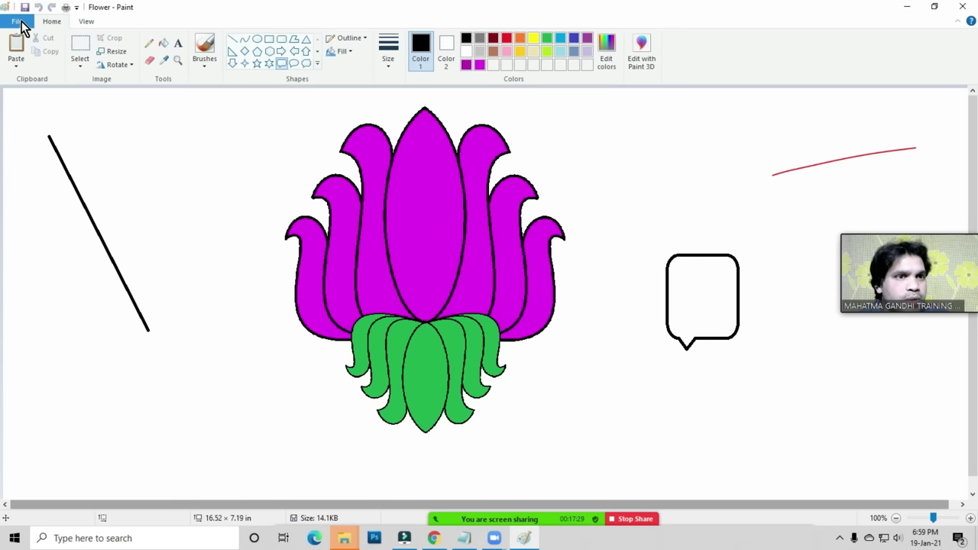
pyautogui.click(23, 21)
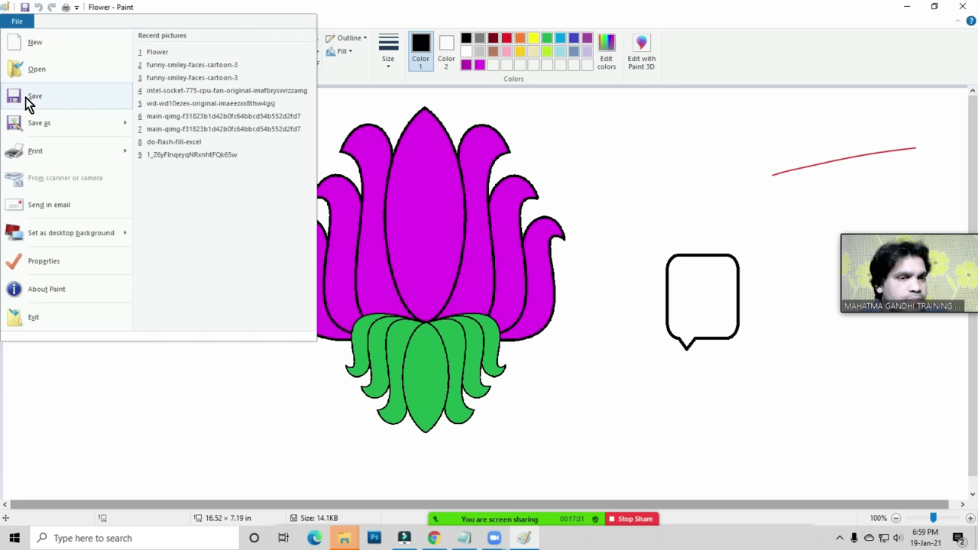
pyautogui.moveTo(43, 128)
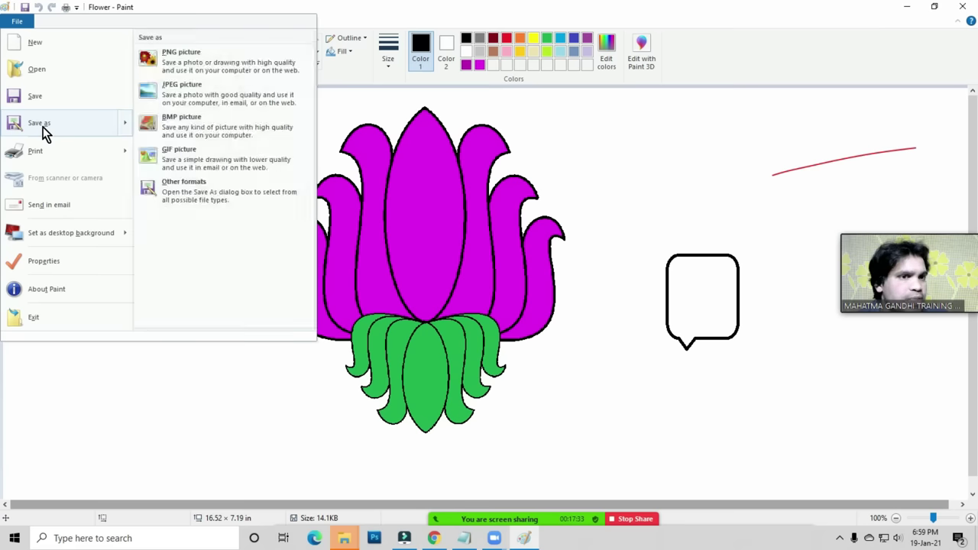
pyautogui.click(703, 178)
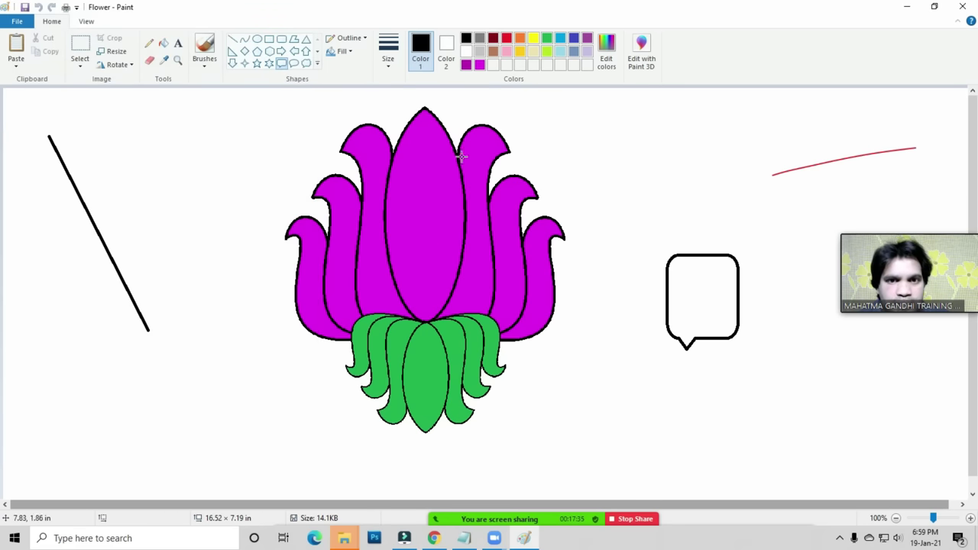
pyautogui.click(17, 22)
pyautogui.moveTo(35, 131)
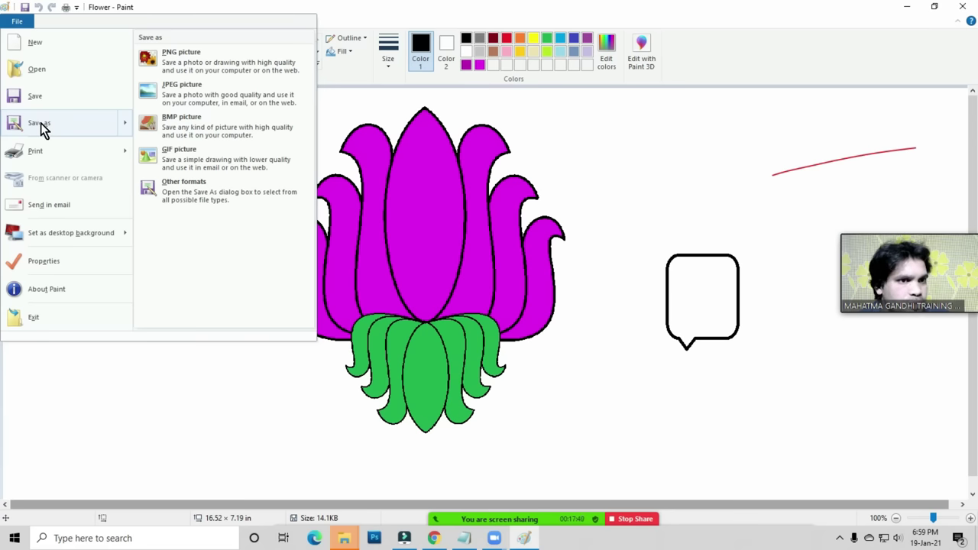
pyautogui.click(604, 263)
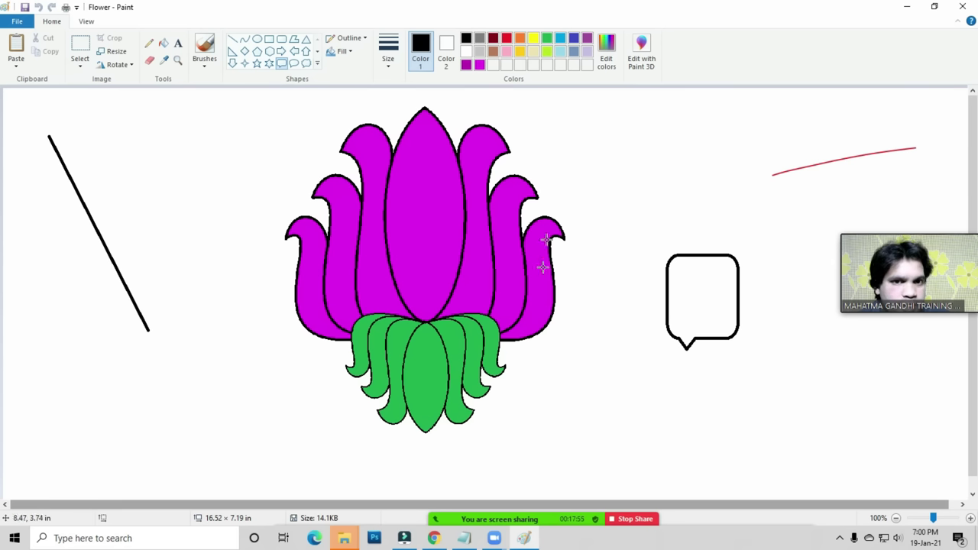
# Fill all seven magenta petals of the flower with red, leaving the green base as it is.
pyautogui.click(164, 46)
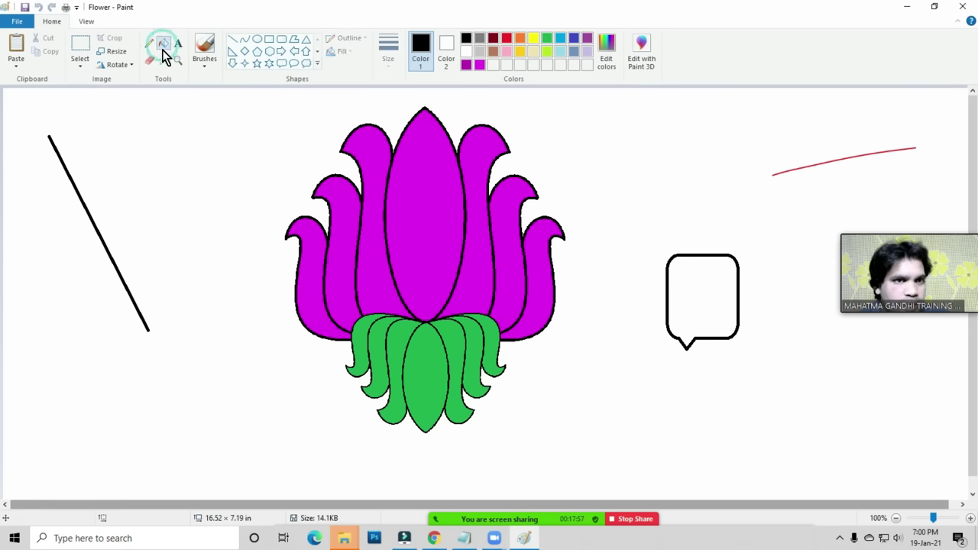
pyautogui.click(509, 40)
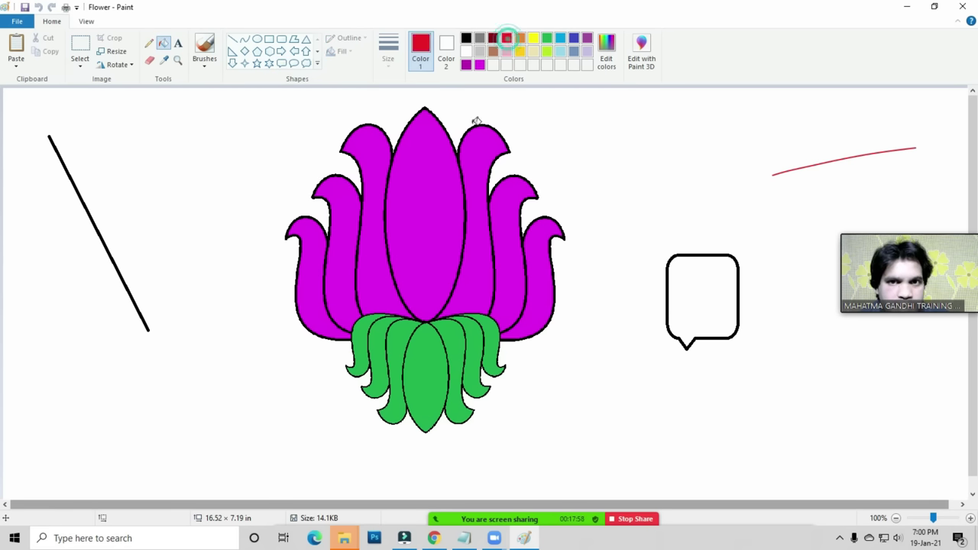
pyautogui.click(320, 259)
pyautogui.click(344, 256)
pyautogui.click(373, 285)
pyautogui.click(402, 242)
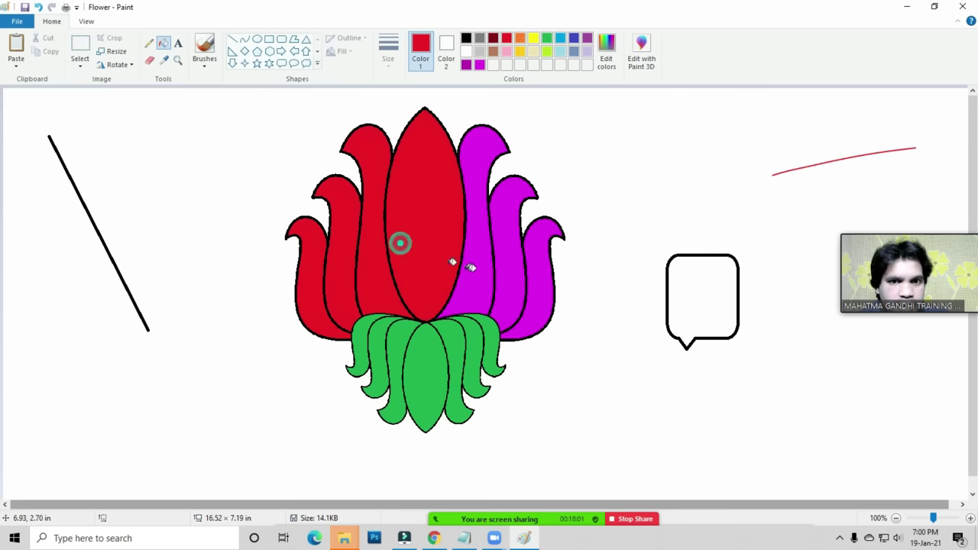
pyautogui.click(471, 269)
pyautogui.click(516, 267)
pyautogui.click(548, 279)
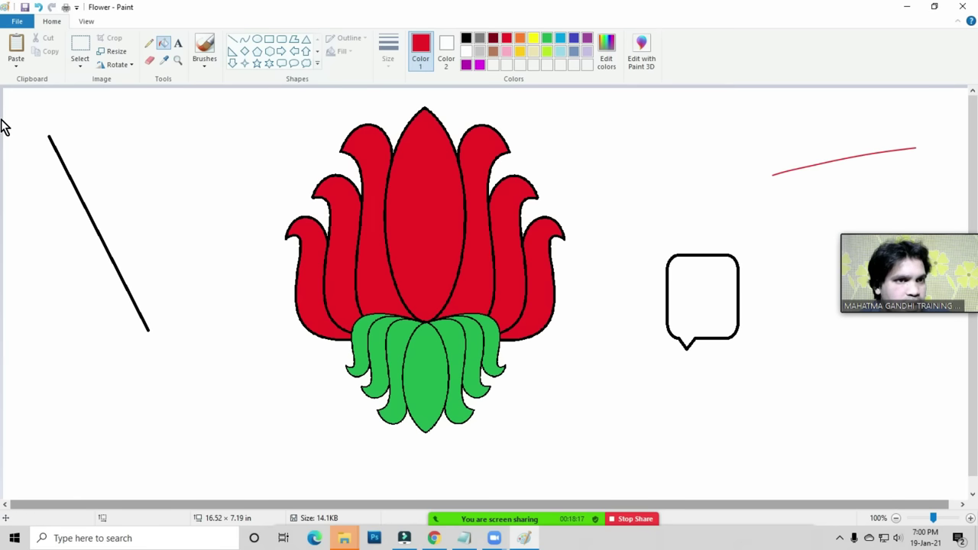
# Save the recoloured picture as a new PNG file named Flower 2 in the Pictures folder.
pyautogui.click(11, 24)
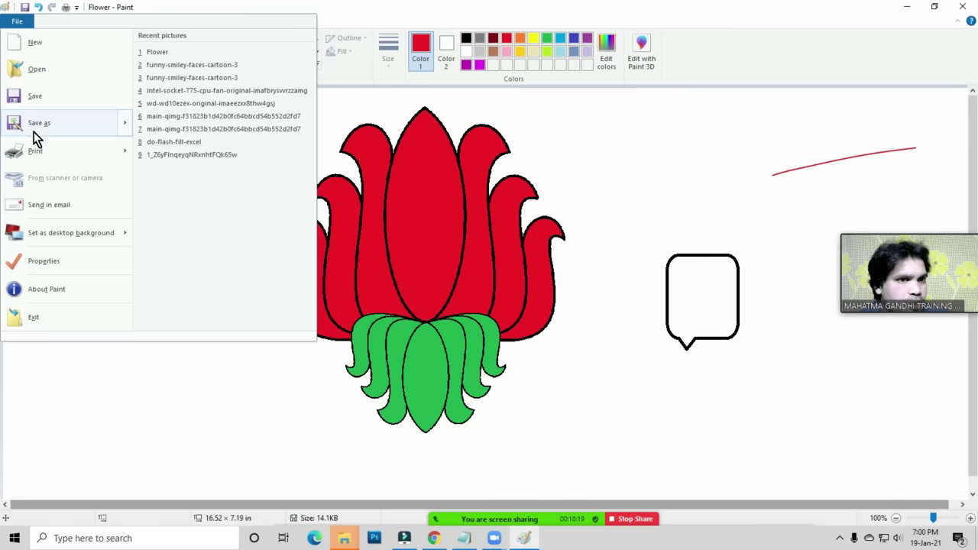
pyautogui.moveTo(44, 130)
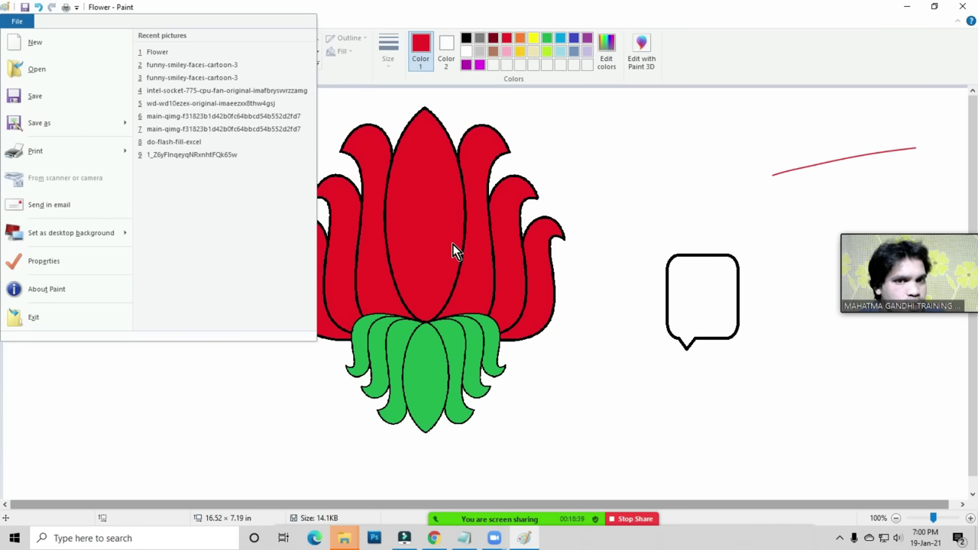
pyautogui.click(43, 127)
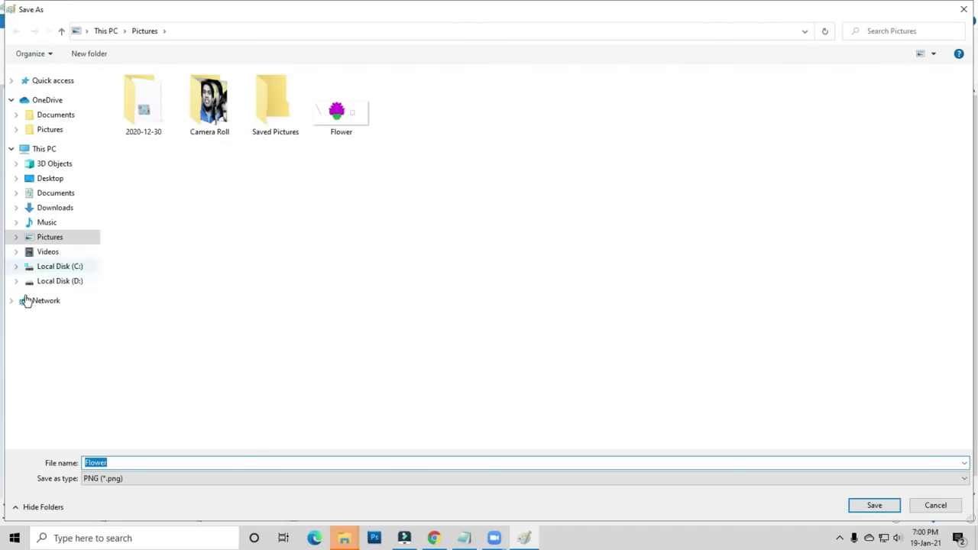
pyautogui.click(46, 237)
pyautogui.doubleClick(94, 463)
pyautogui.press('End')
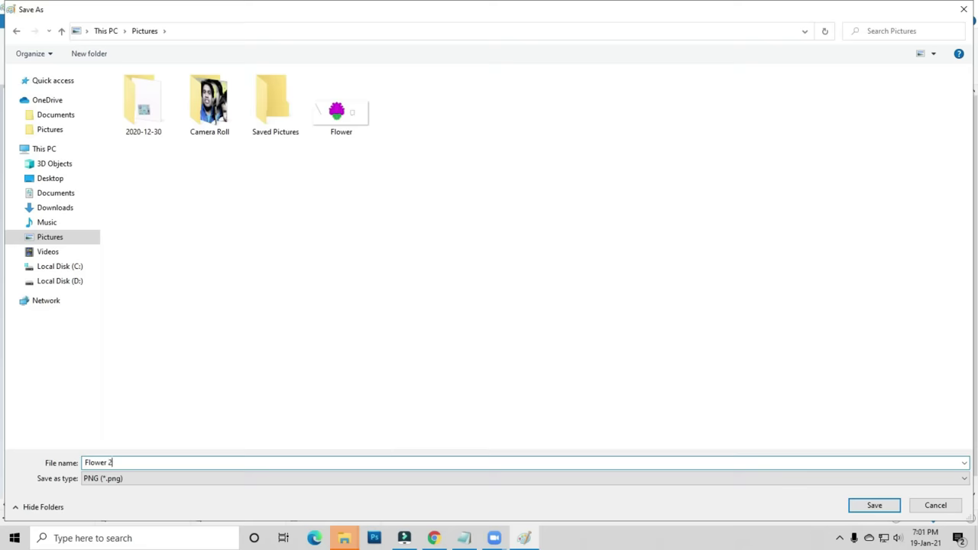
pyautogui.click(873, 506)
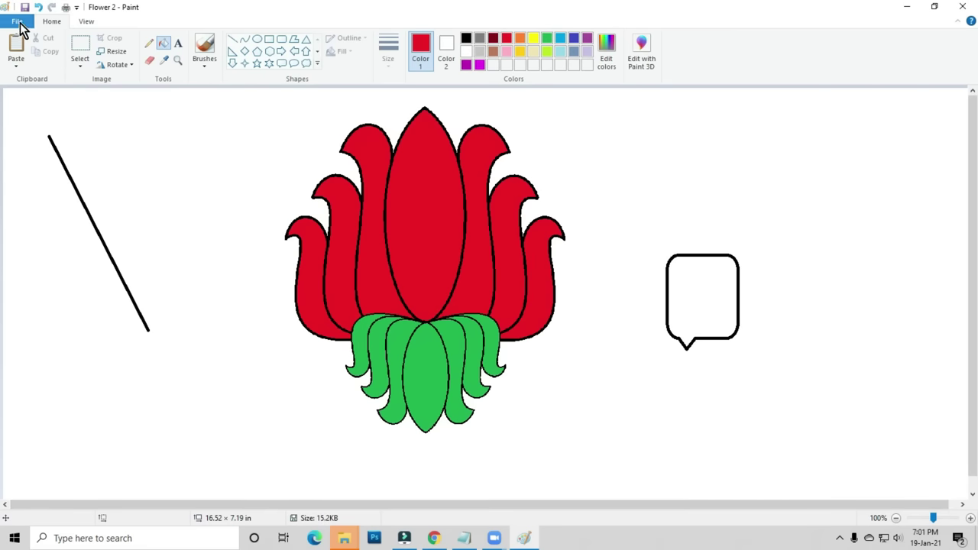
# Compare the Flower and Flower 2 files in the Pictures folder using larger thumbnails, without opening either.
pyautogui.click(18, 23)
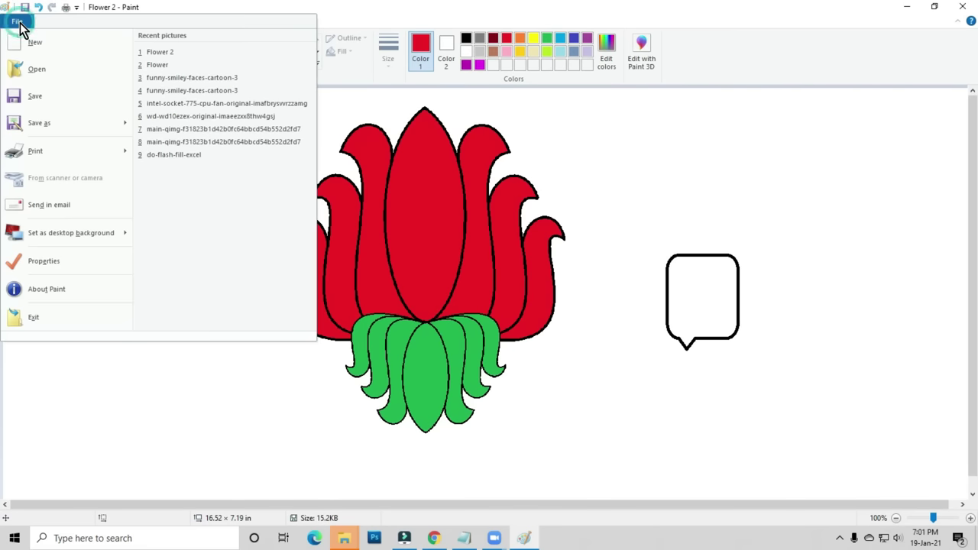
pyautogui.click(39, 70)
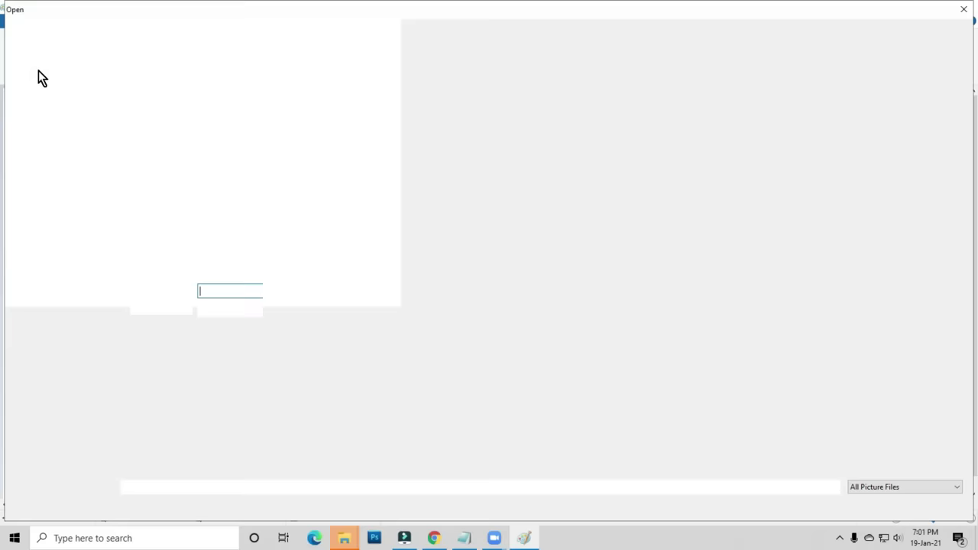
pyautogui.click(49, 237)
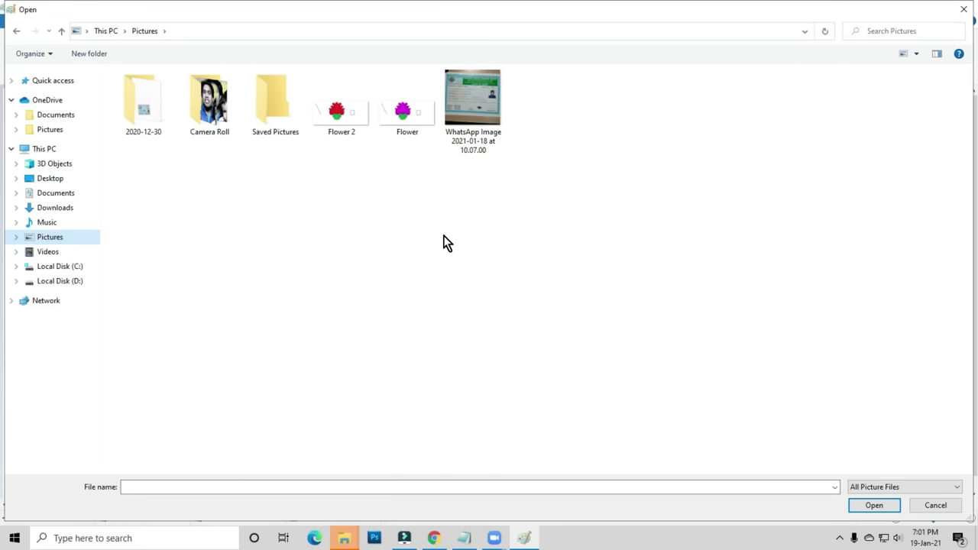
pyautogui.scroll(5, 453, 245)
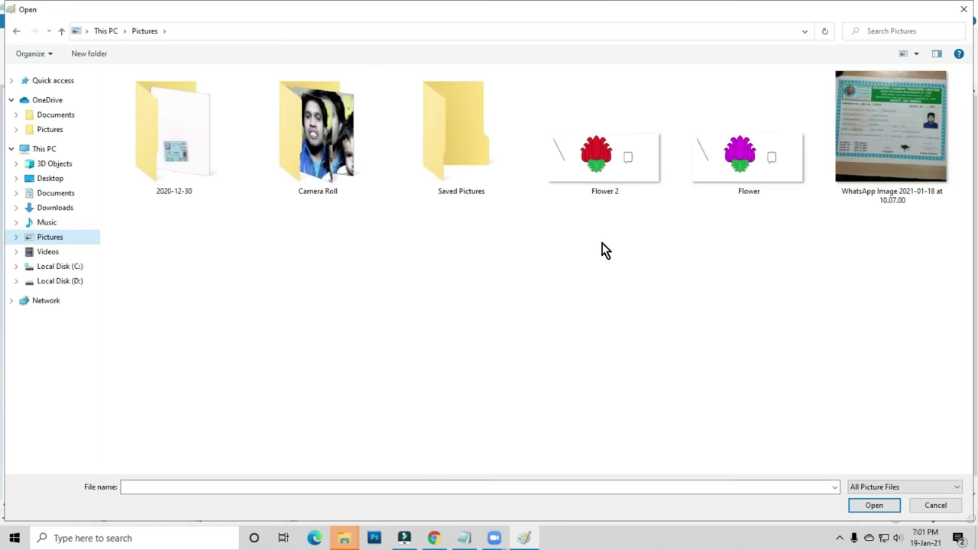
pyautogui.scroll(1, 627, 249)
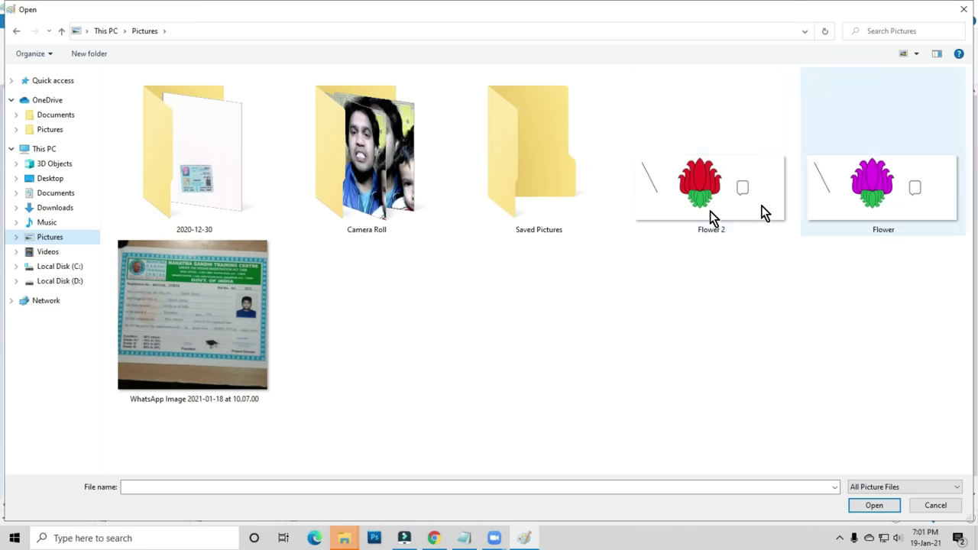
pyautogui.click(933, 506)
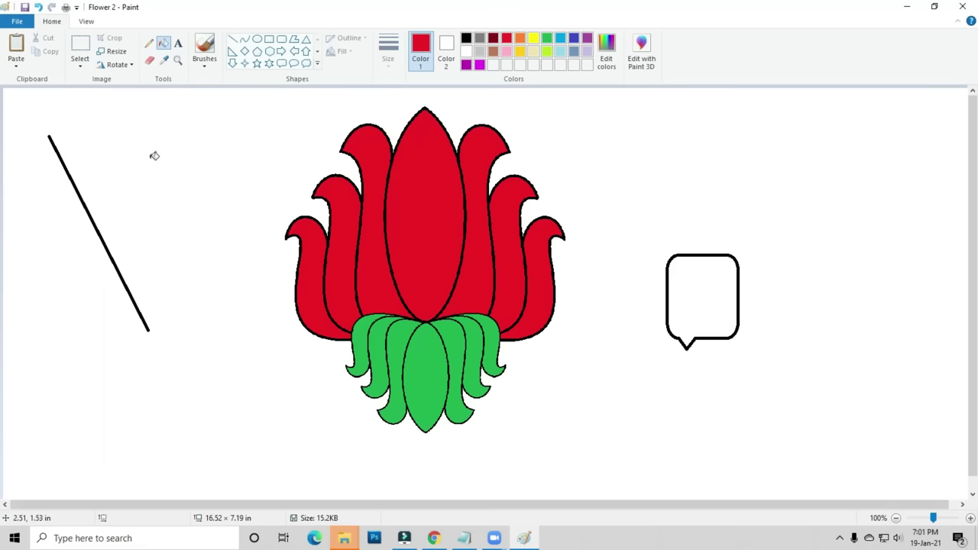
pyautogui.click(16, 22)
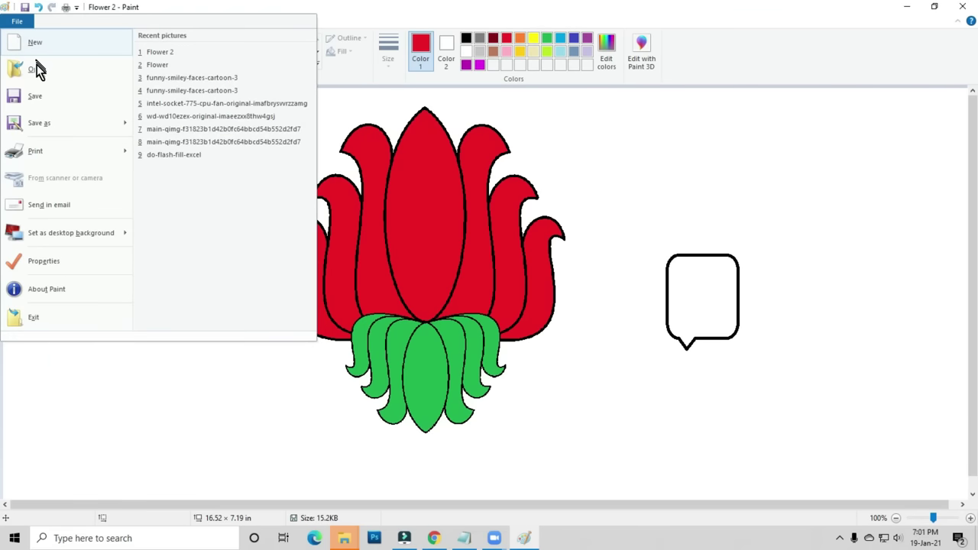
pyautogui.moveTo(36, 122)
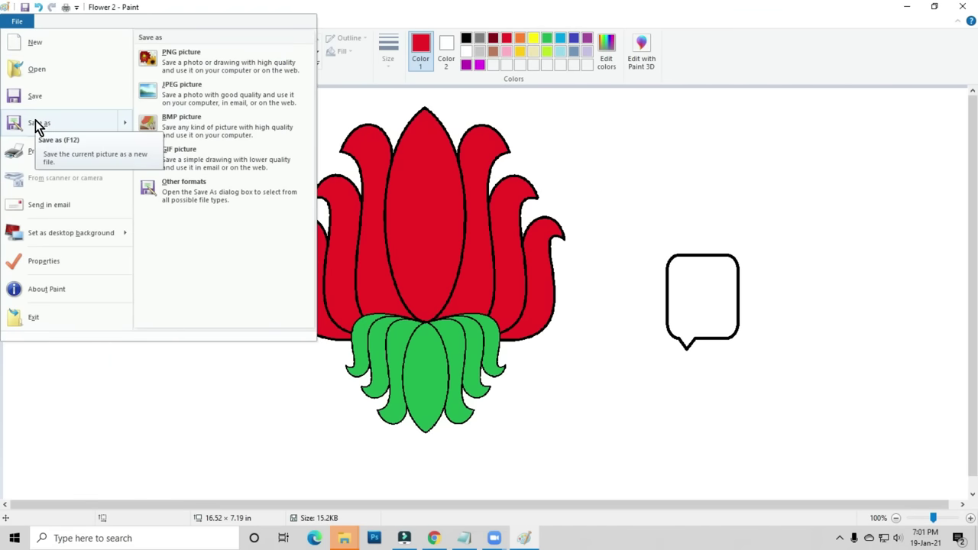
pyautogui.moveTo(32, 154)
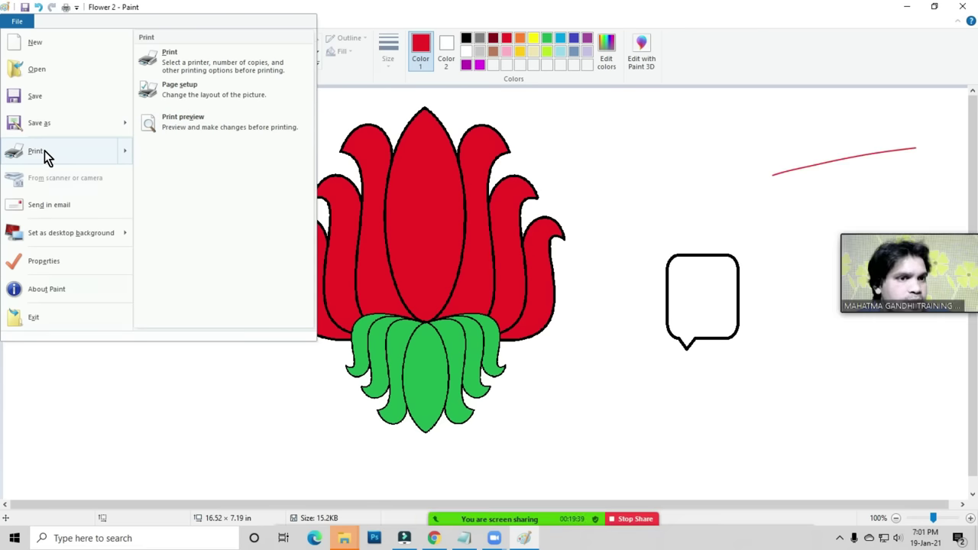
pyautogui.click(662, 332)
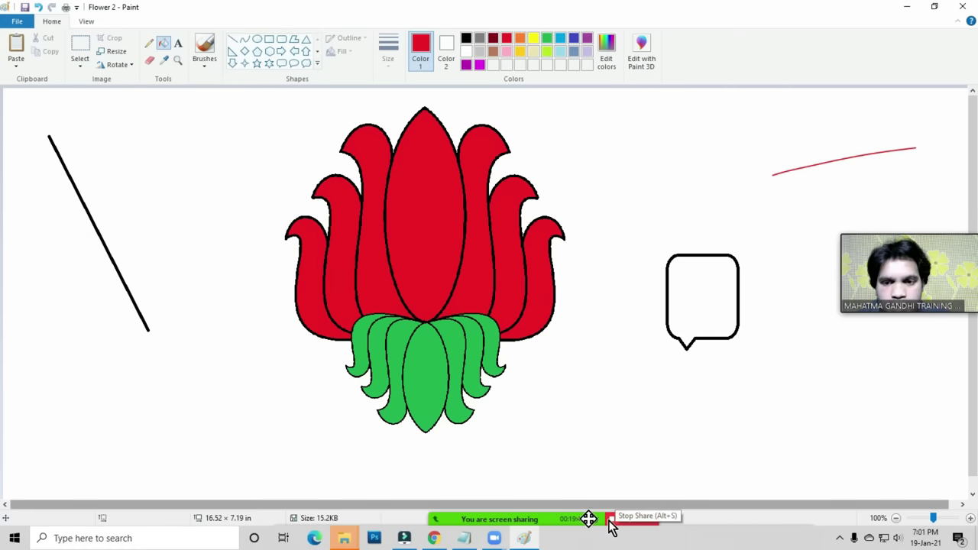
pyautogui.moveTo(542, 518)
pyautogui.click(795, 510)
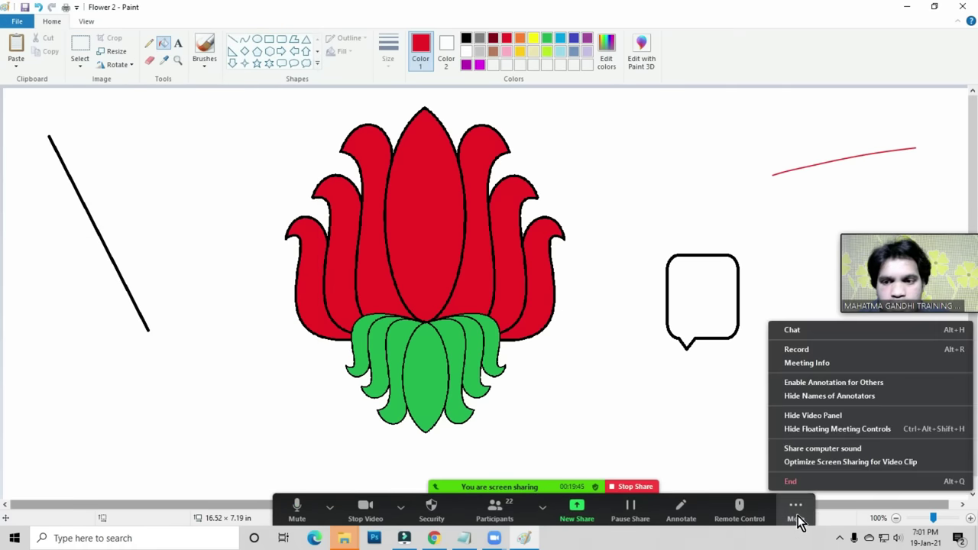
pyautogui.click(474, 318)
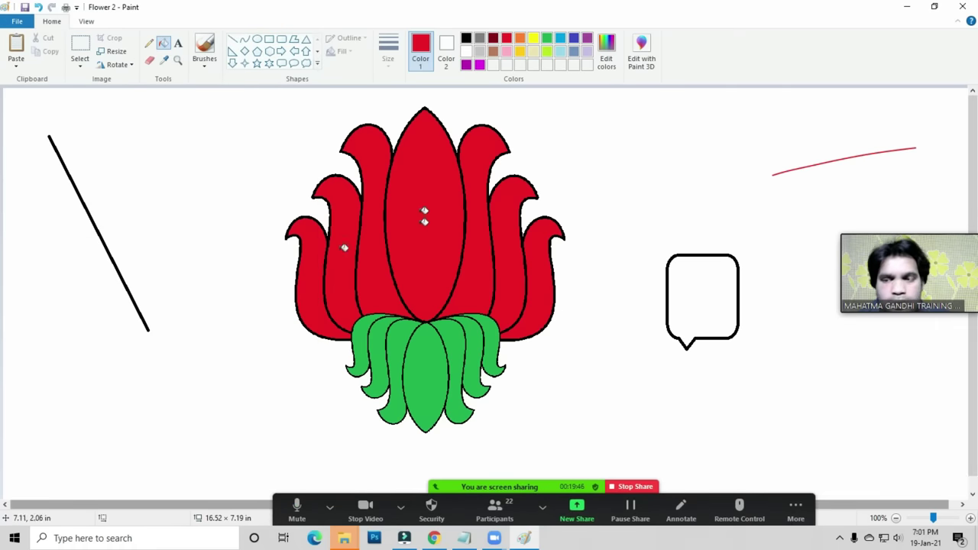
# Open the print settings for the flower picture and try the Hewlett-Packard HP LaserJet M1005 before selecting Microsoft Print to PDF.
pyautogui.click(17, 22)
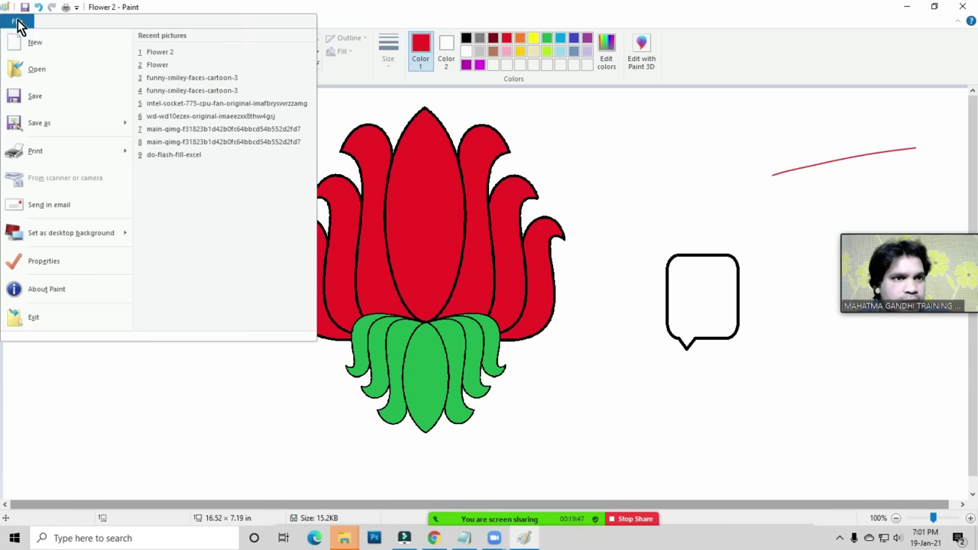
pyautogui.click(39, 153)
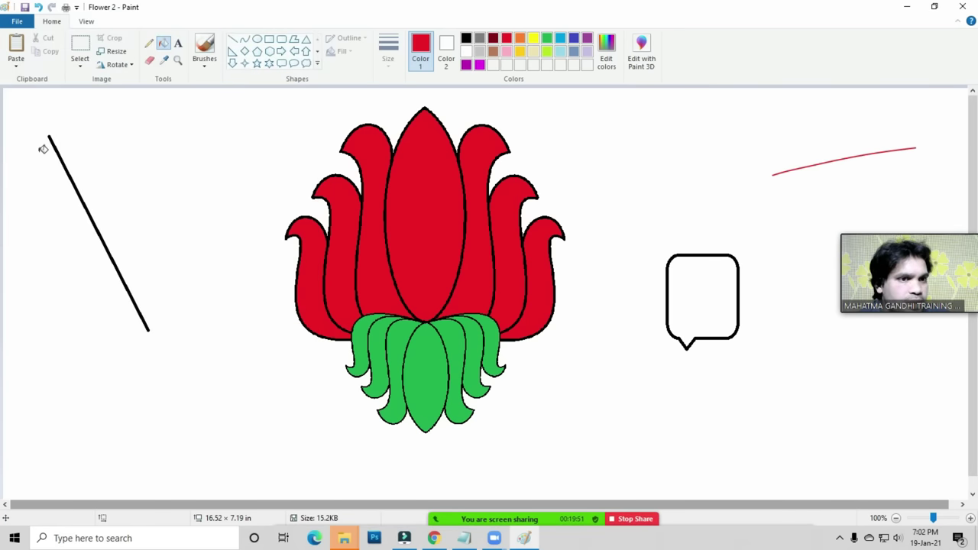
pyautogui.moveTo(150, 20); pyautogui.dragTo(250, 165)
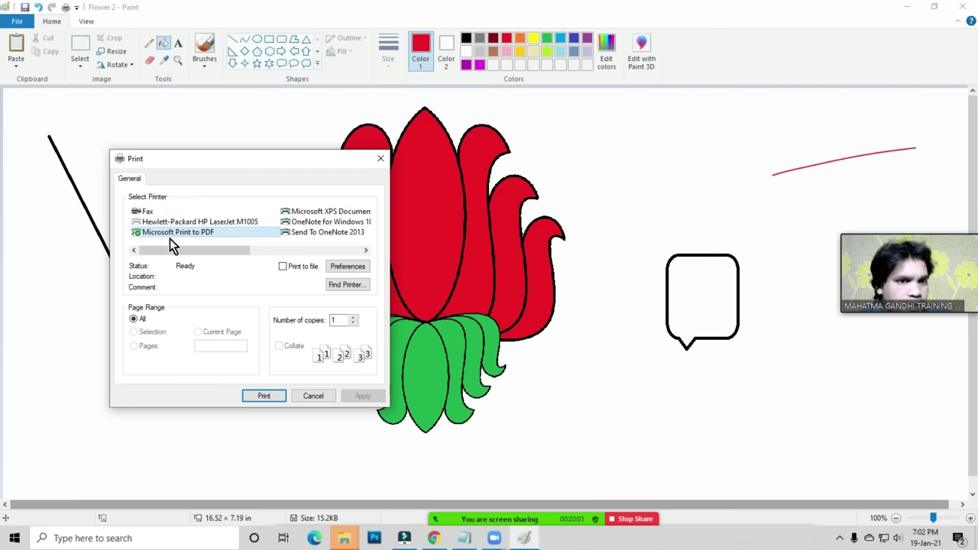
pyautogui.click(230, 237)
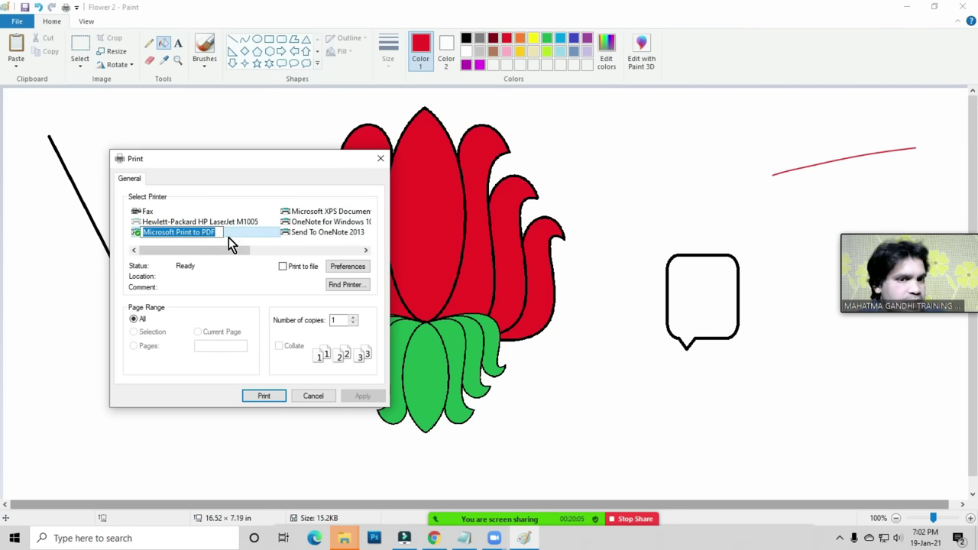
pyautogui.click(228, 238)
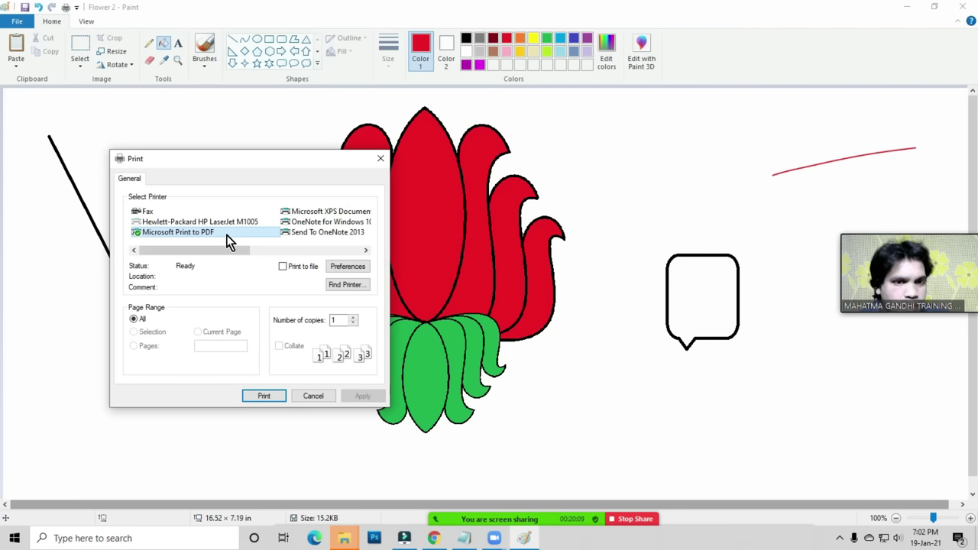
pyautogui.click(180, 221)
pyautogui.click(183, 235)
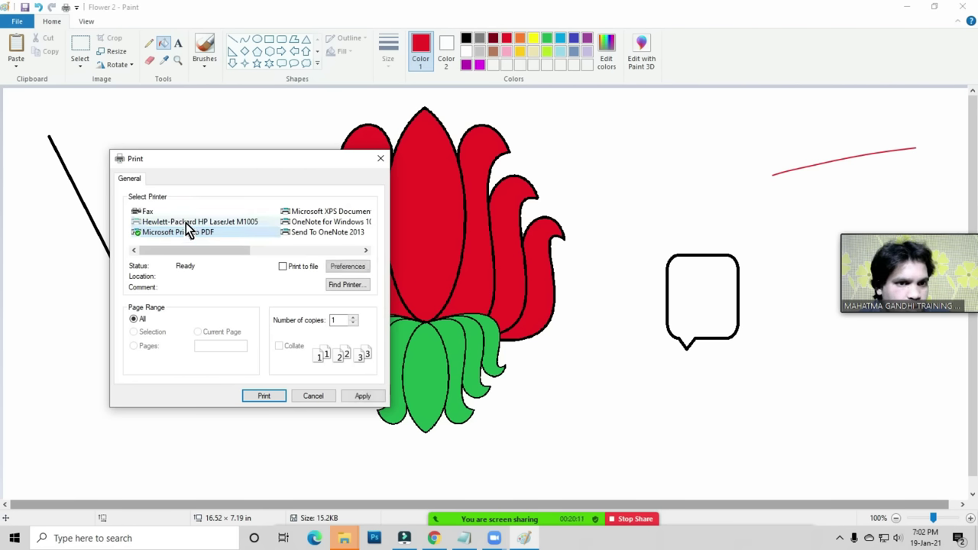
pyautogui.click(192, 234)
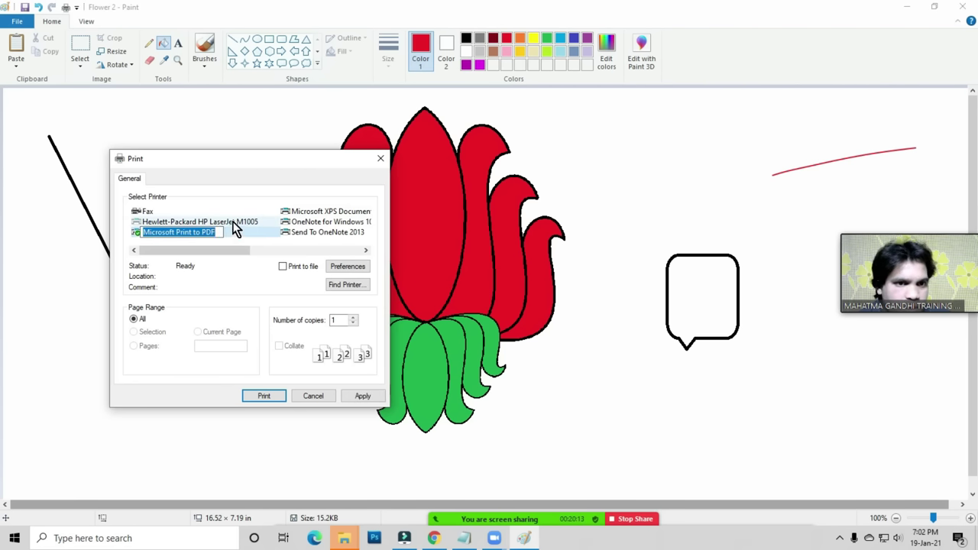
pyautogui.click(197, 223)
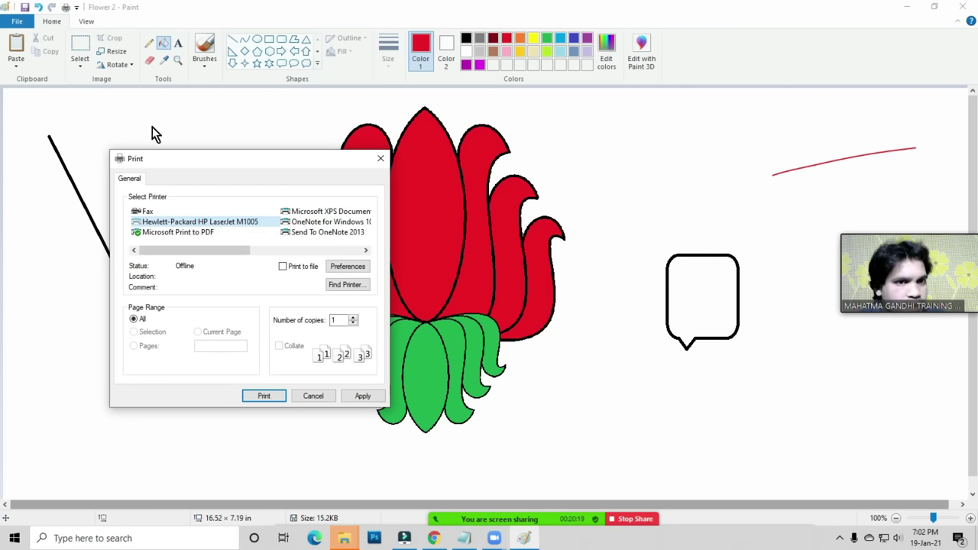
pyautogui.click(192, 233)
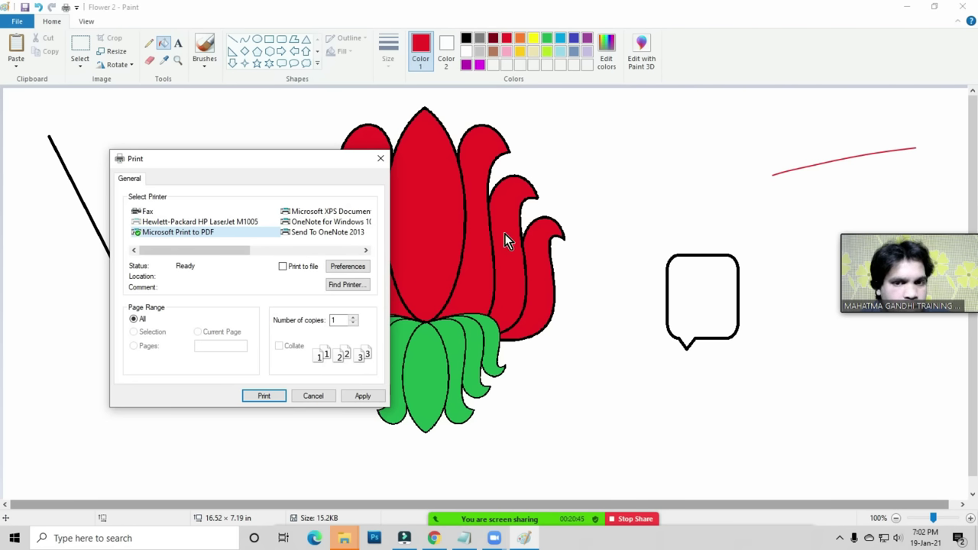
# Set the number of copies to 3 and close the print settings without printing.
pyautogui.click(353, 324)
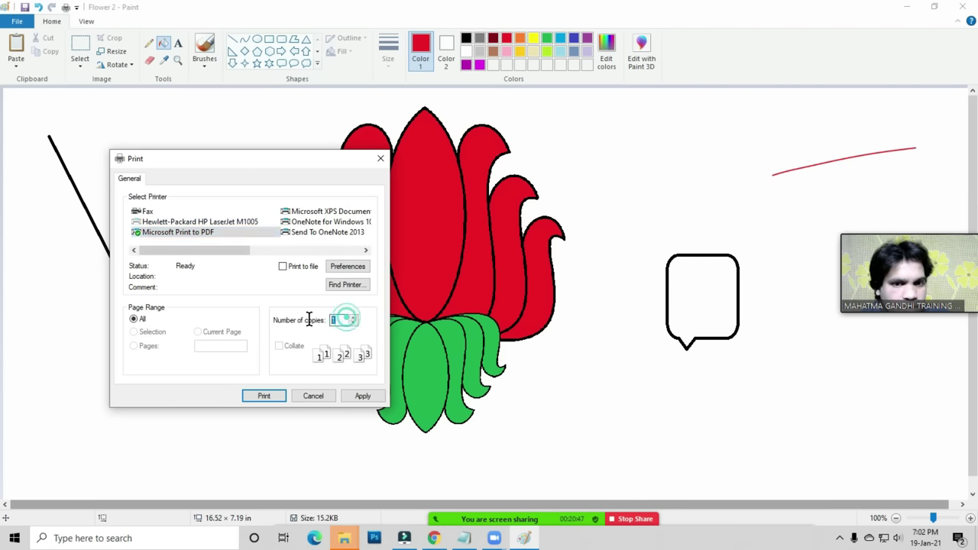
pyautogui.write('3')
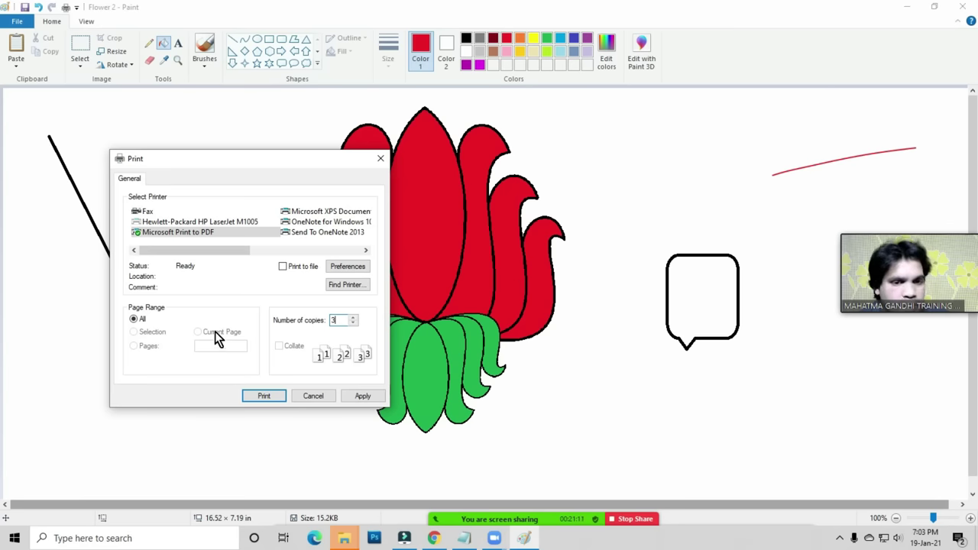
pyautogui.press('Escape')
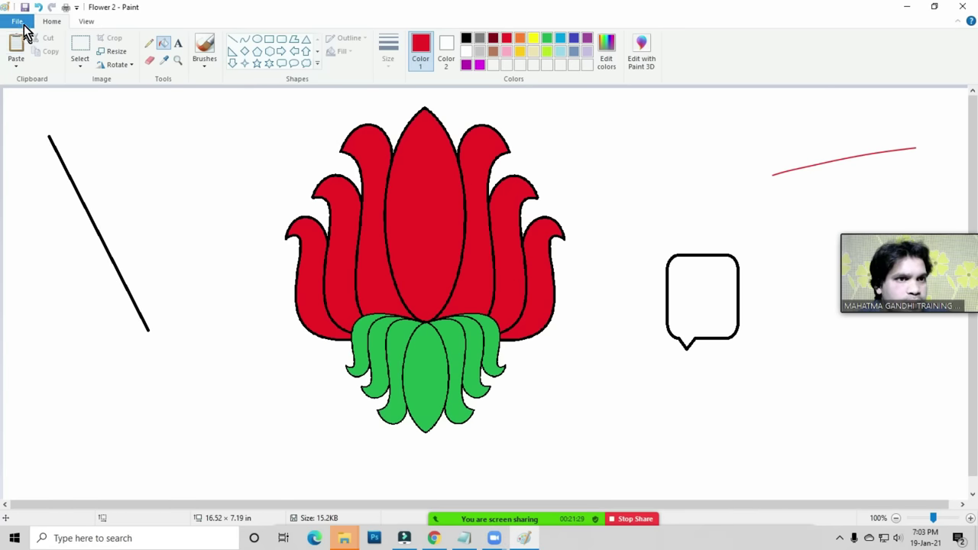
pyautogui.click(23, 23)
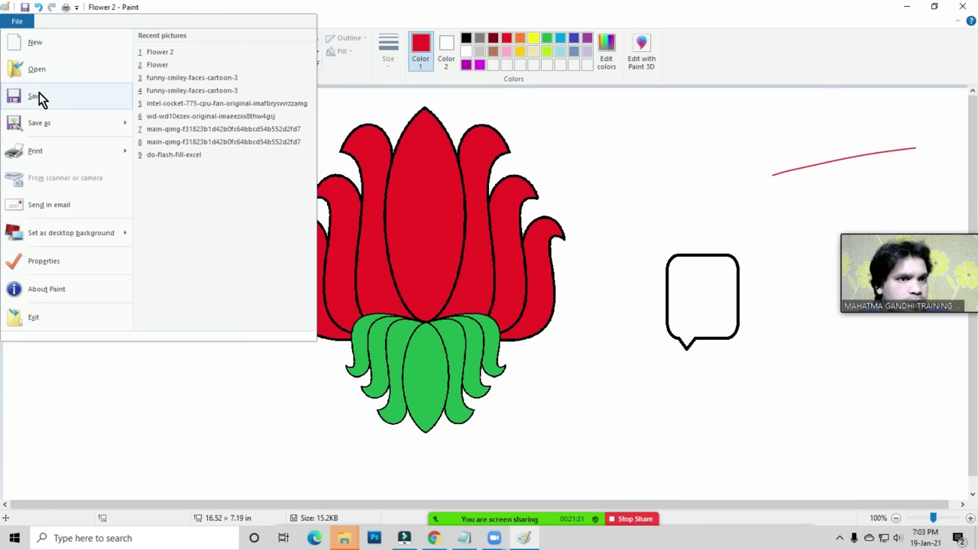
pyautogui.moveTo(39, 127)
pyautogui.moveTo(37, 152)
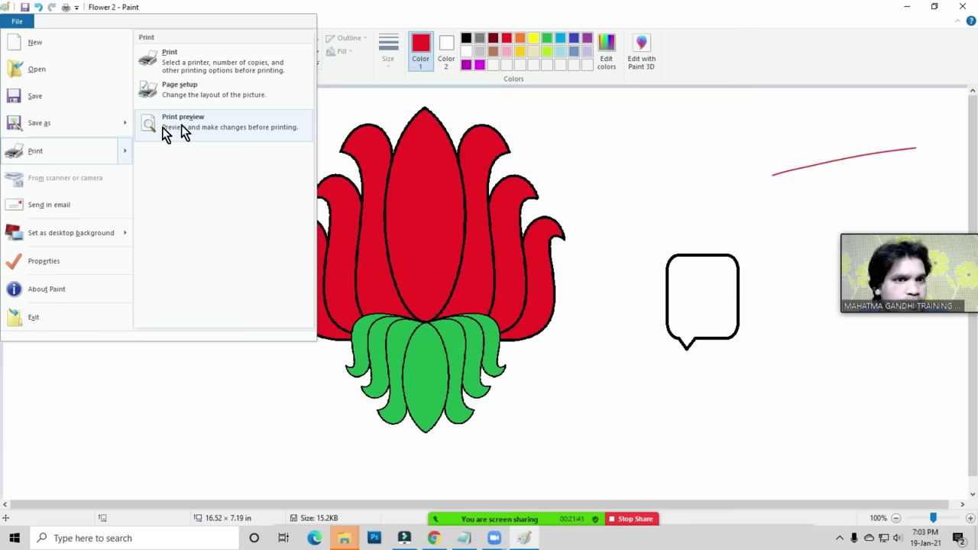
pyautogui.click(422, 254)
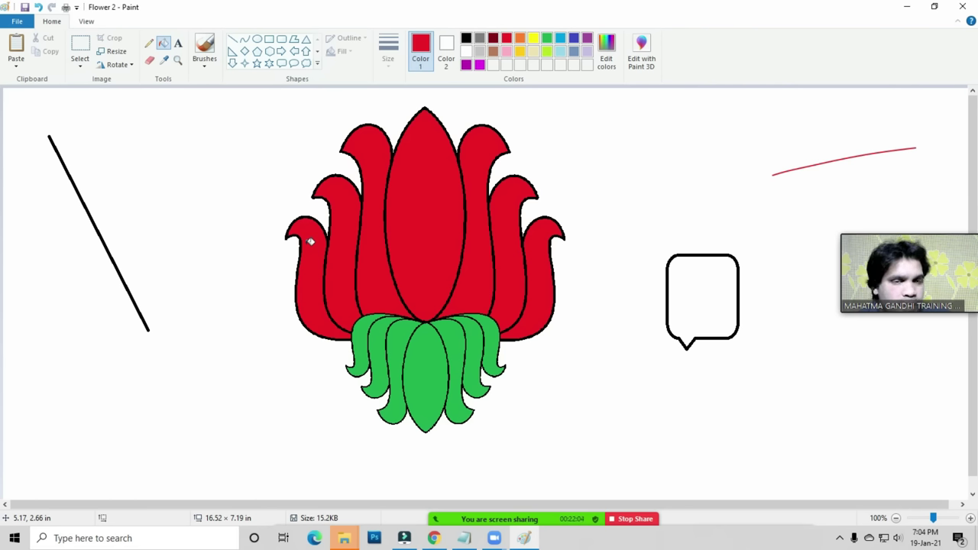
# View the flower picture in print preview, magnify it, return to the whole page and close the preview.
pyautogui.click(15, 21)
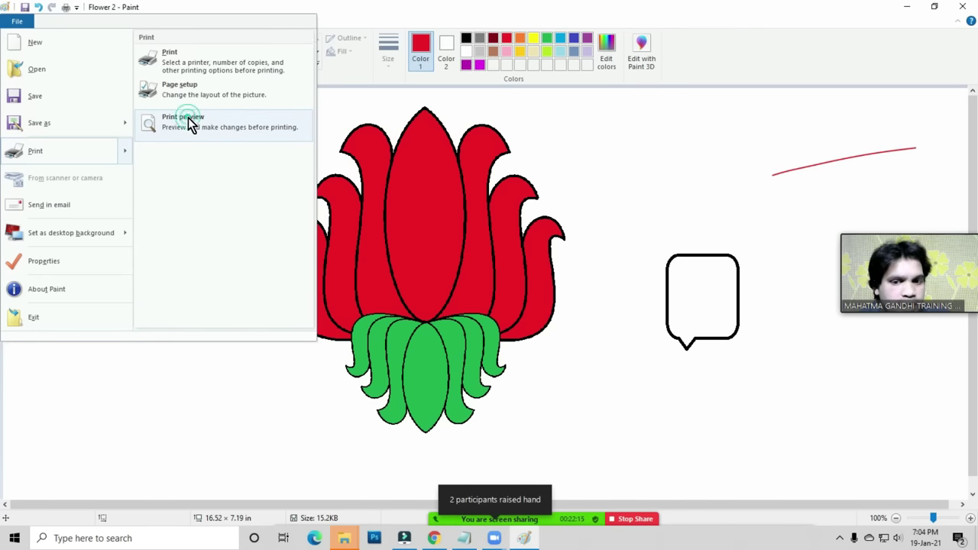
pyautogui.press('Escape')
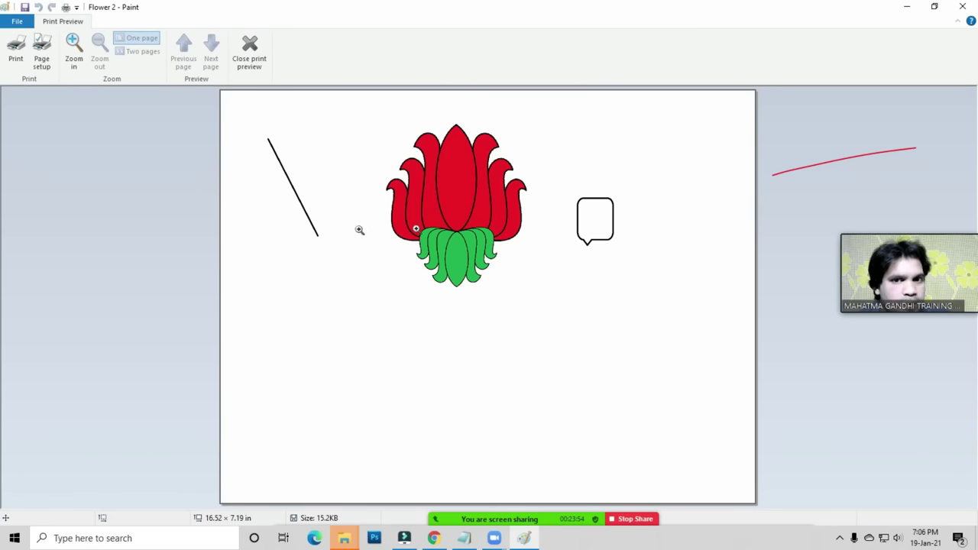
pyautogui.click(463, 188)
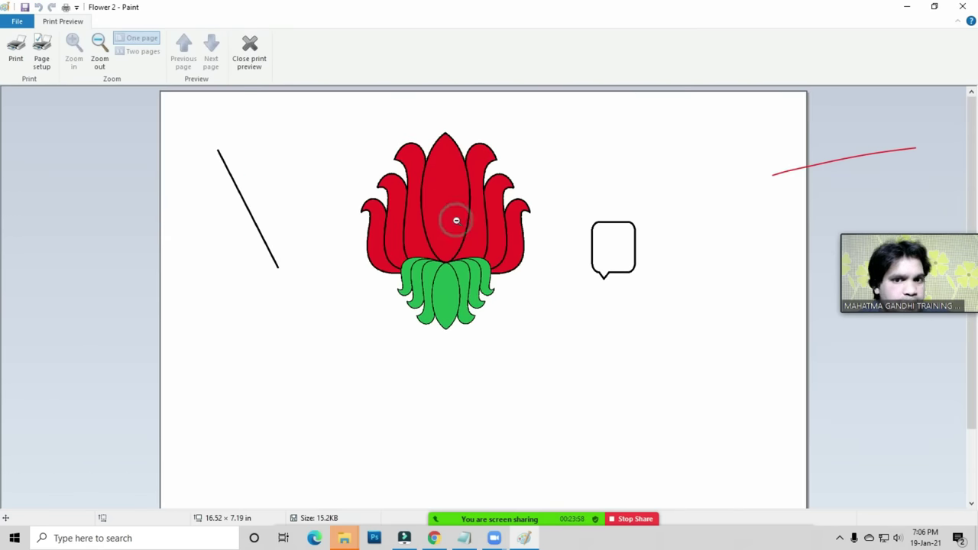
pyautogui.click(456, 220)
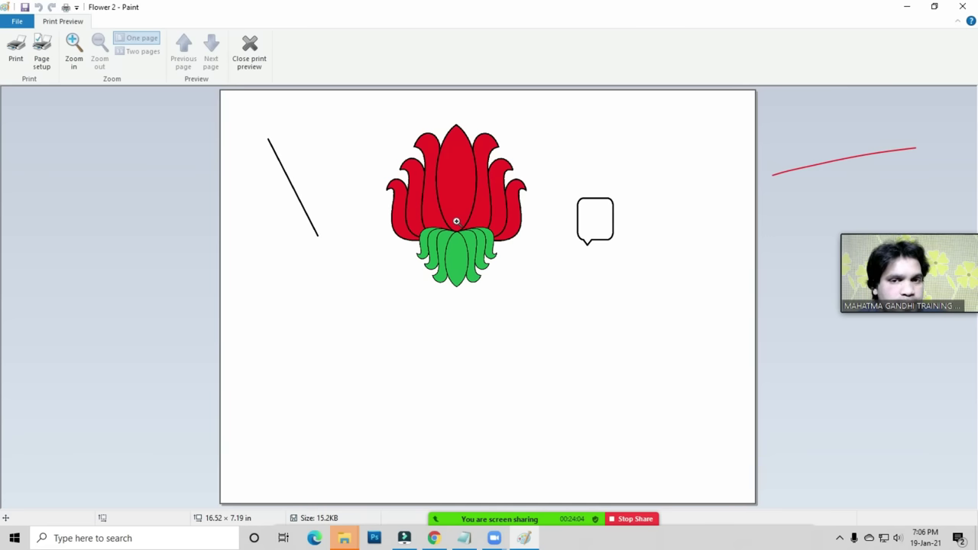
pyautogui.click(250, 68)
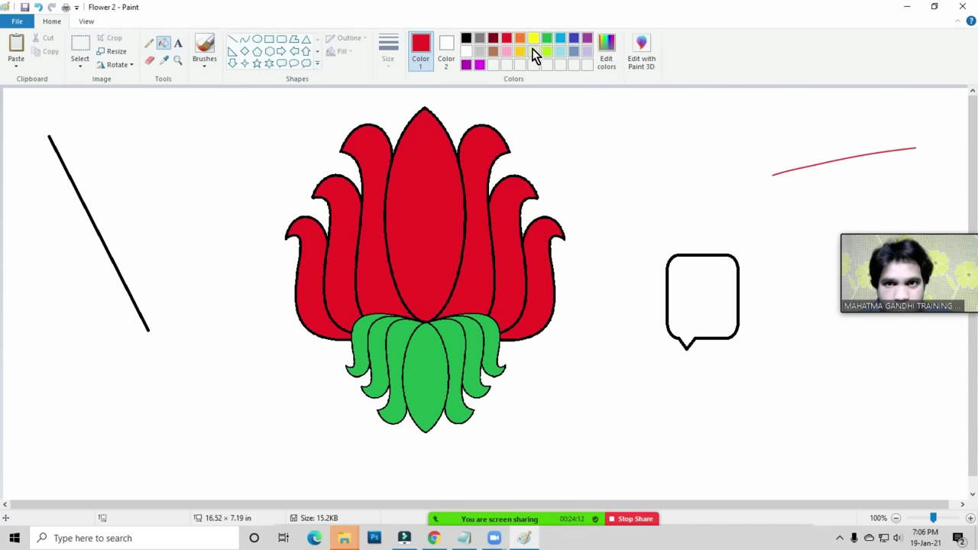
# Fill the white background around the flower with light blue, leaving the speech bubble white.
pyautogui.click(560, 52)
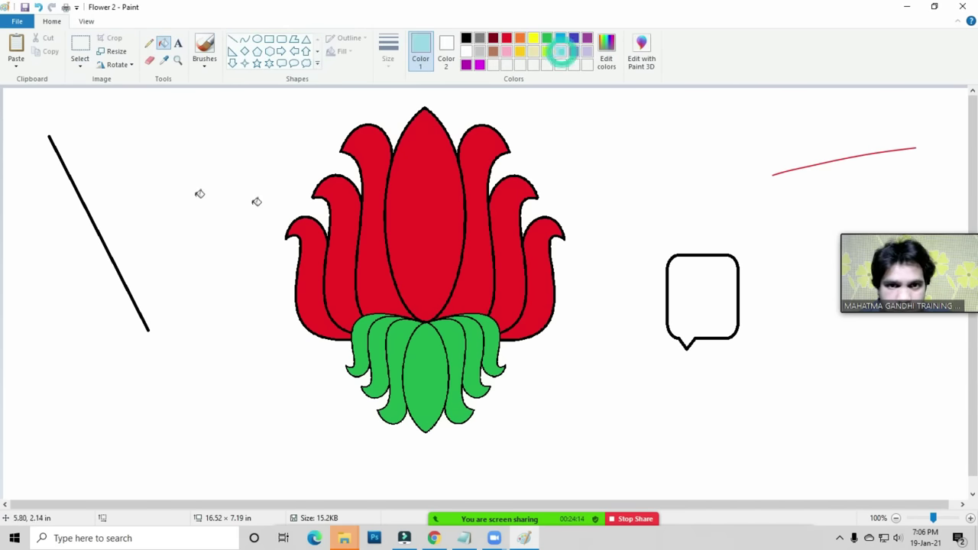
pyautogui.click(140, 169)
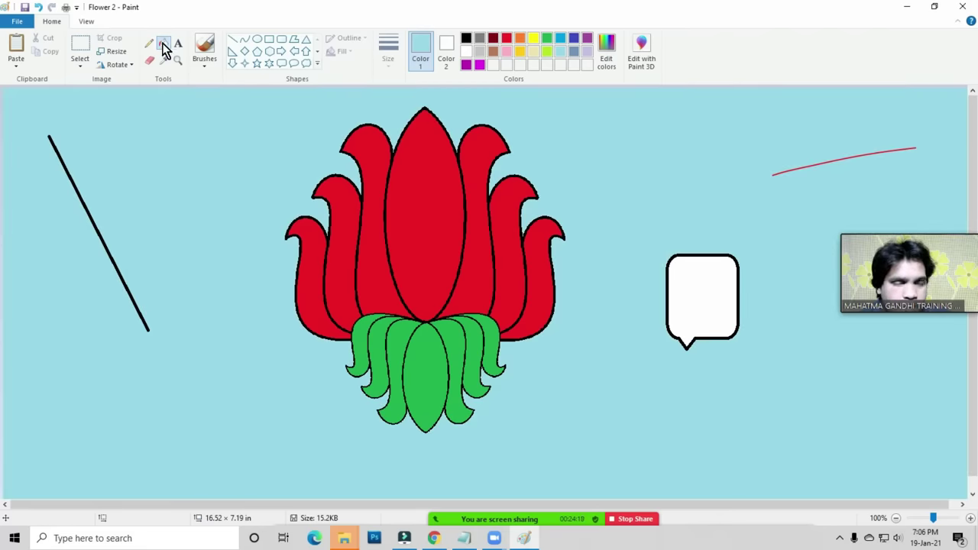
# Check twice in print preview how much of the page the light blue picture covers, closing the preview each time.
pyautogui.click(17, 21)
pyautogui.moveTo(23, 157)
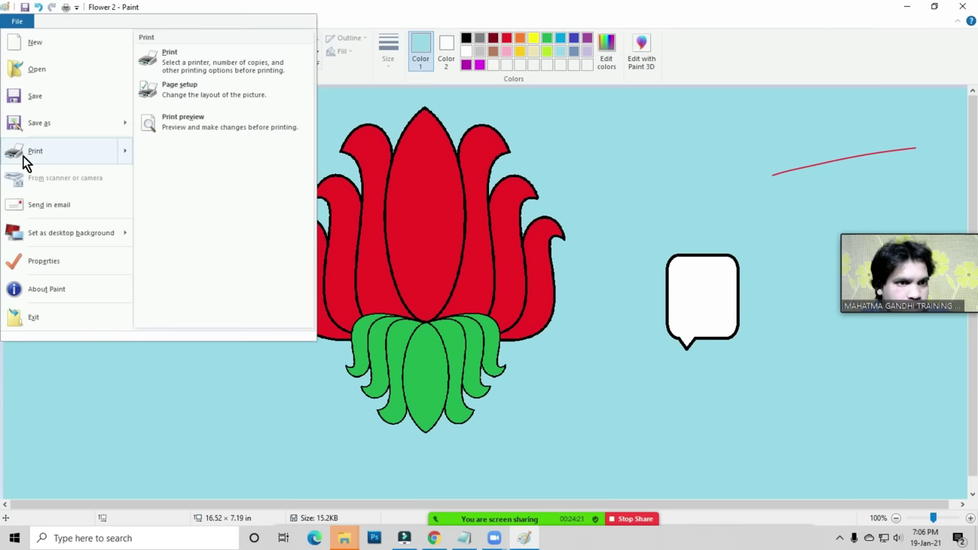
pyautogui.click(190, 126)
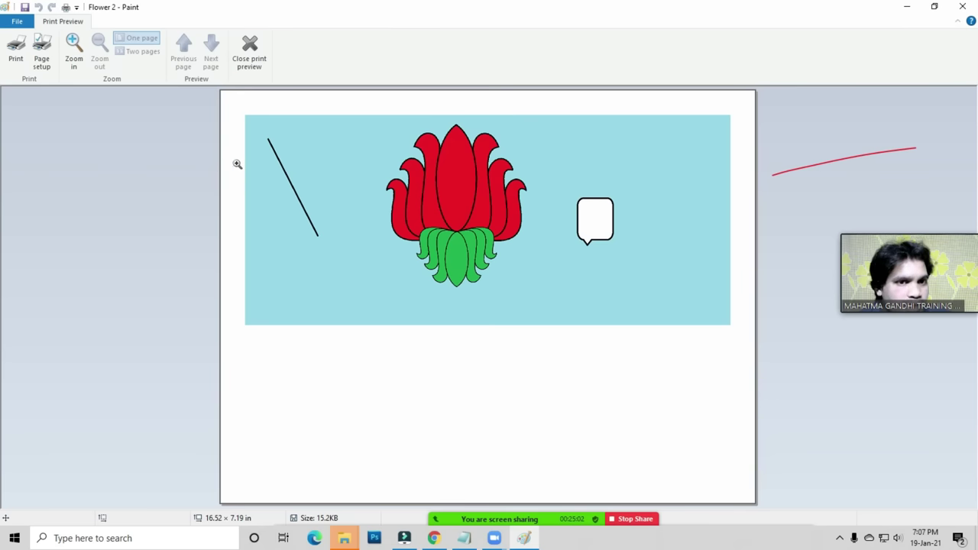
pyautogui.click(249, 61)
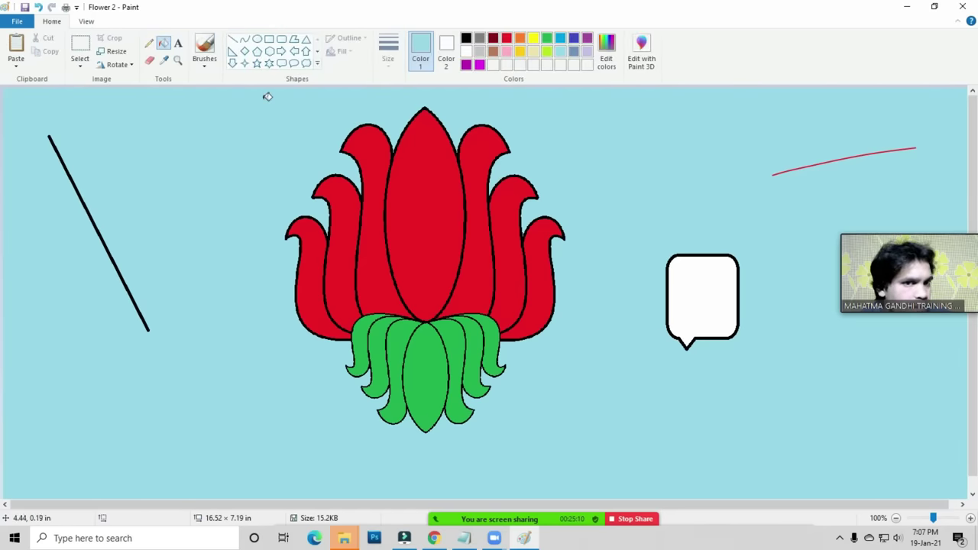
pyautogui.click(18, 21)
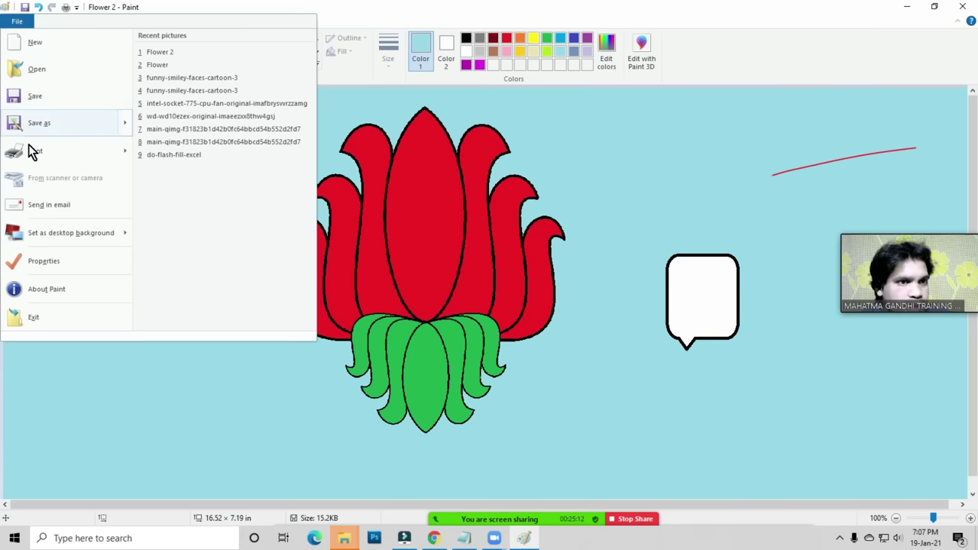
pyautogui.moveTo(30, 152)
pyautogui.click(188, 122)
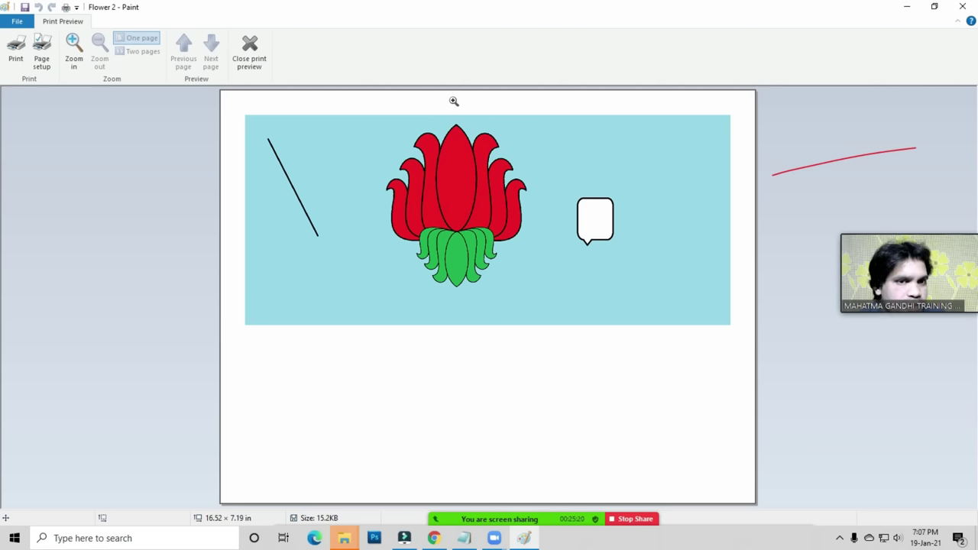
pyautogui.click(248, 54)
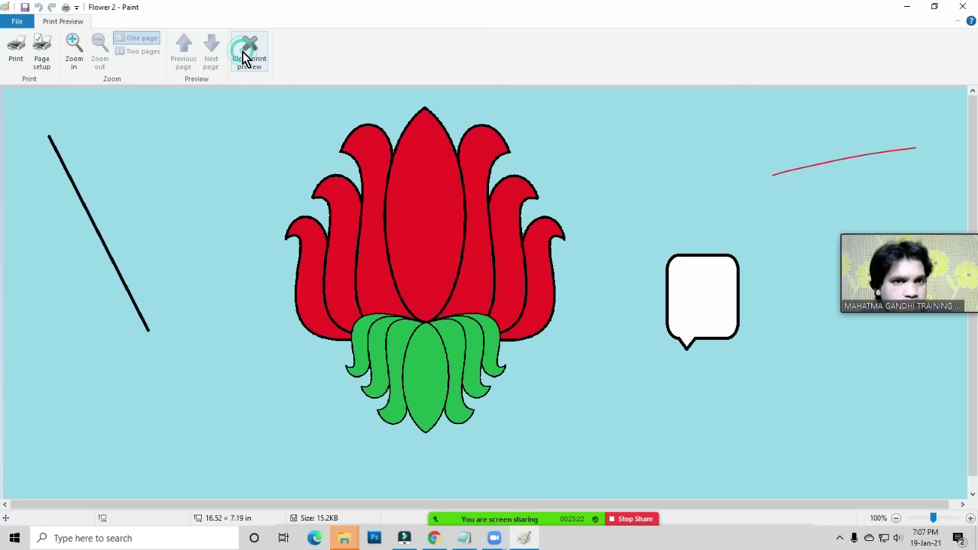
# Open the page setup for the flower picture and set the paper size to A4.
pyautogui.click(12, 22)
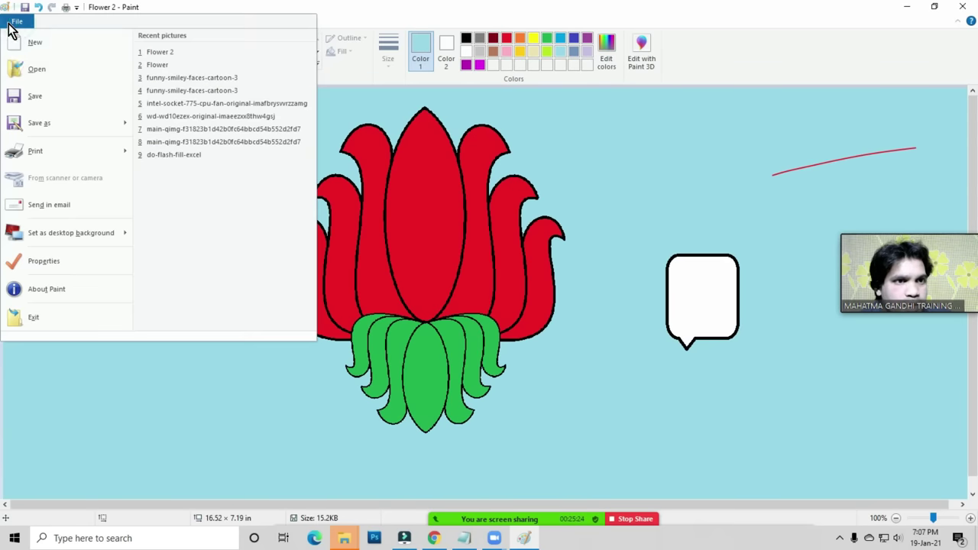
pyautogui.moveTo(36, 153)
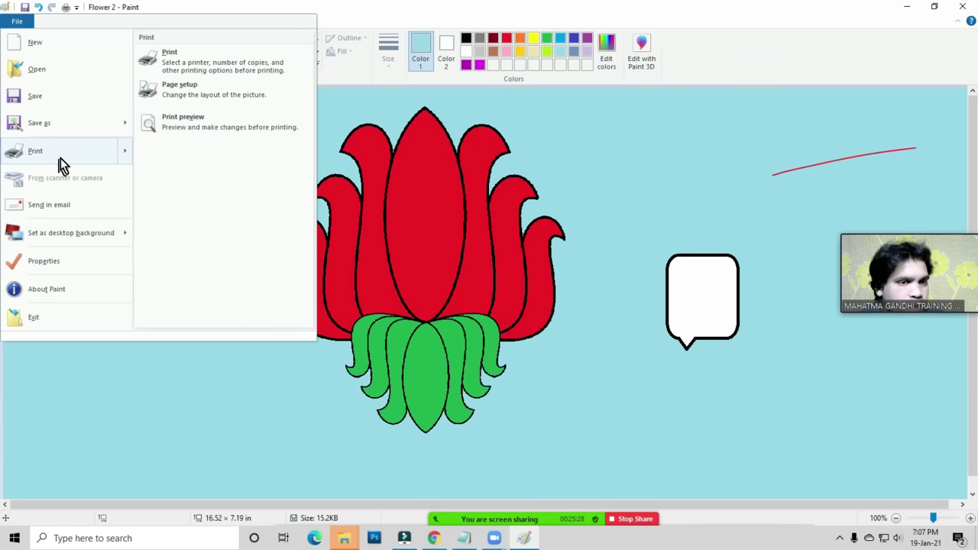
pyautogui.click(181, 88)
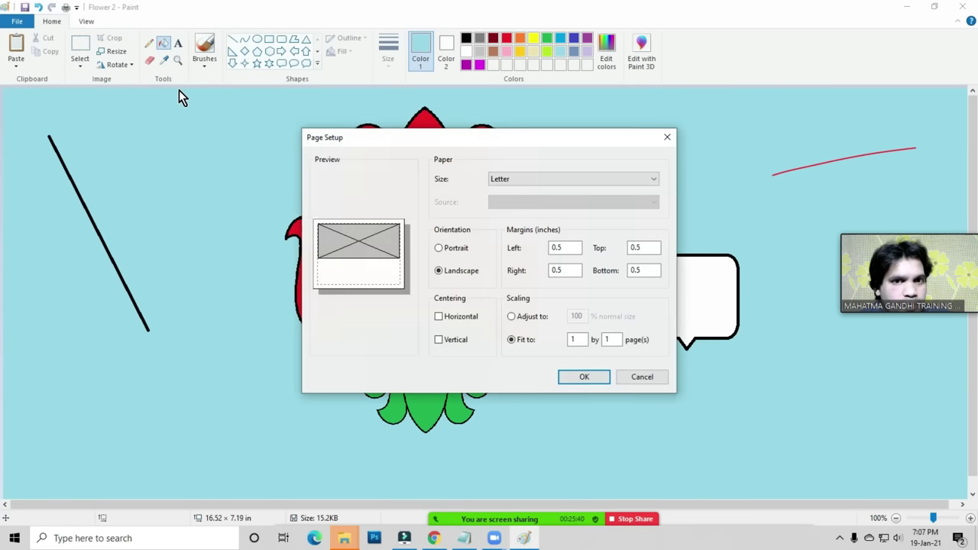
pyautogui.click(432, 137)
pyautogui.moveTo(386, 126); pyautogui.dragTo(333, 89)
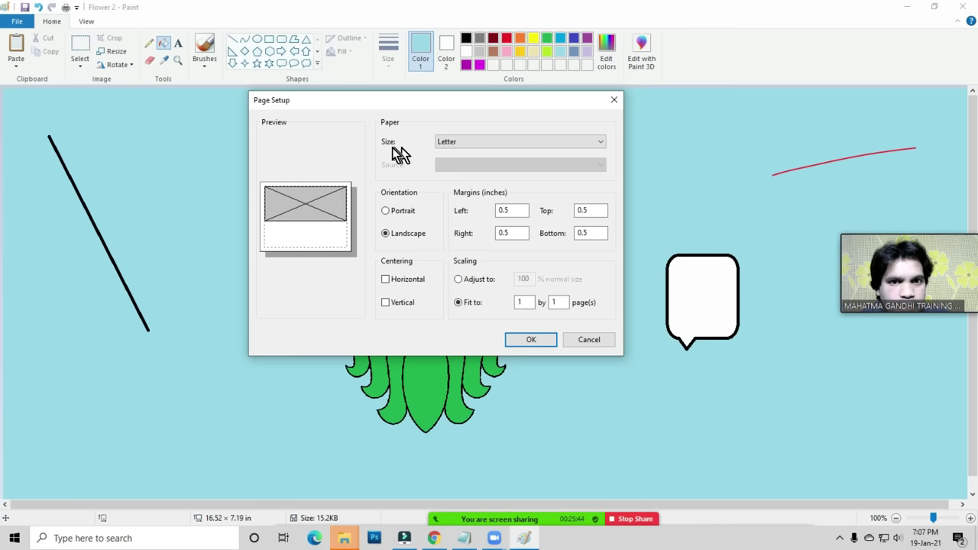
pyautogui.click(464, 141)
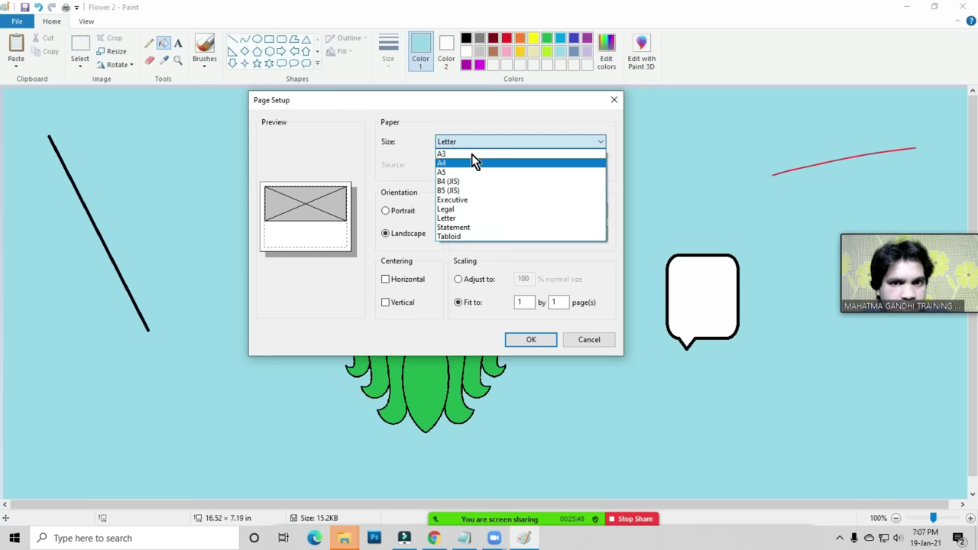
pyautogui.click(419, 147)
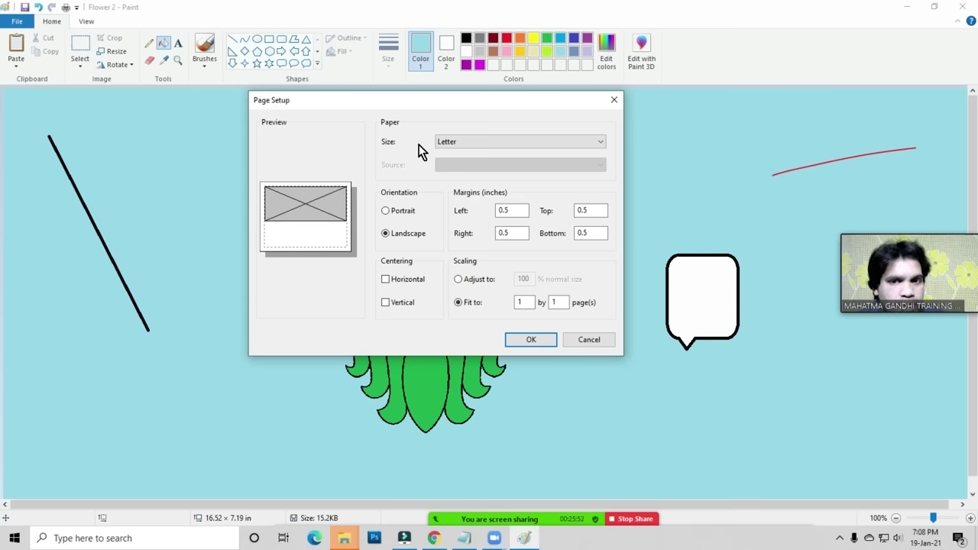
pyautogui.click(443, 142)
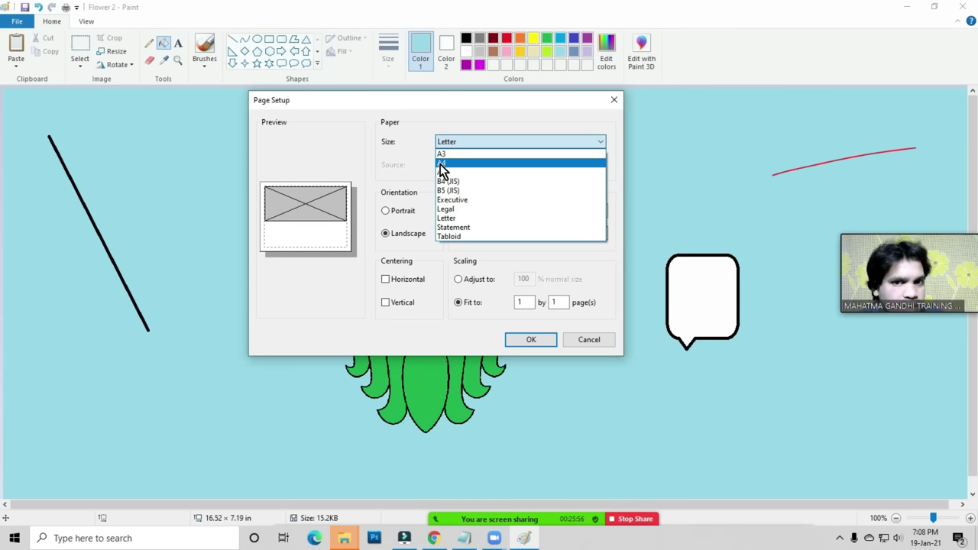
pyautogui.click(461, 165)
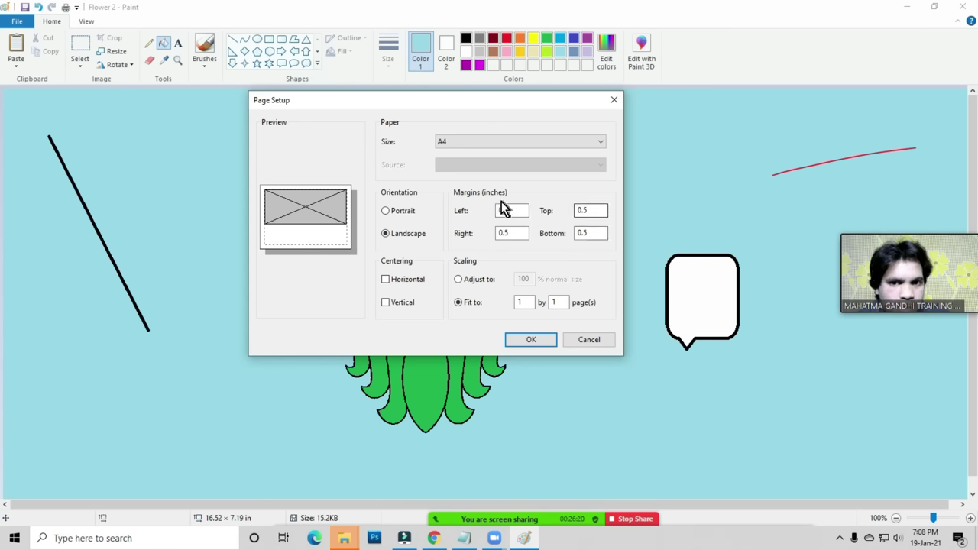
# Set the left, top, right and bottom page margins to 1 inch each and apply the page setup.
pyautogui.moveTo(519, 213); pyautogui.dragTo(461, 214)
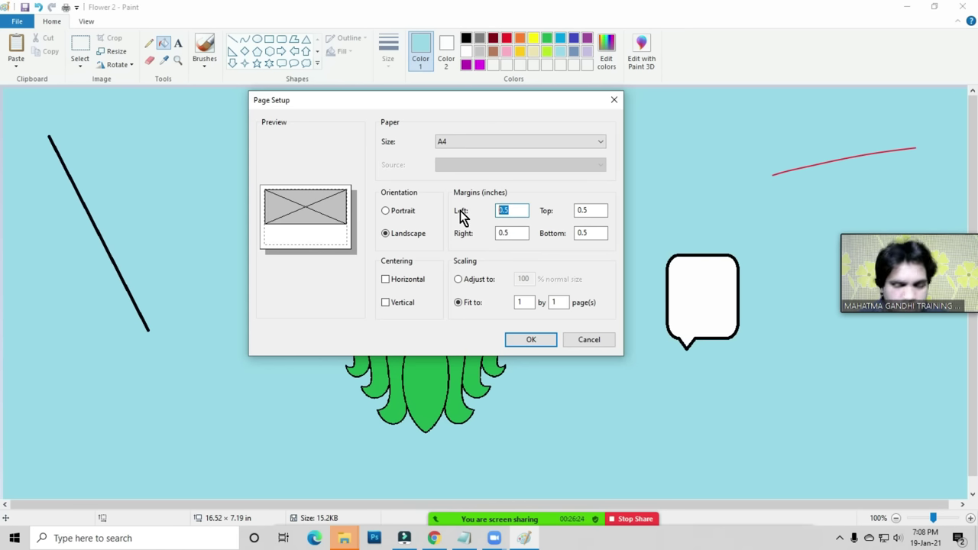
pyautogui.write('1')
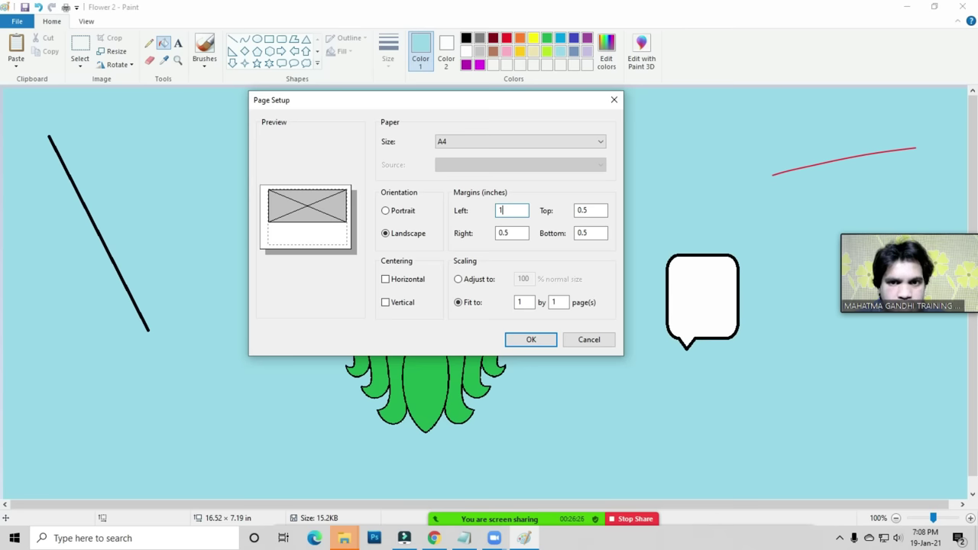
pyautogui.doubleClick(600, 210)
pyautogui.write('1')
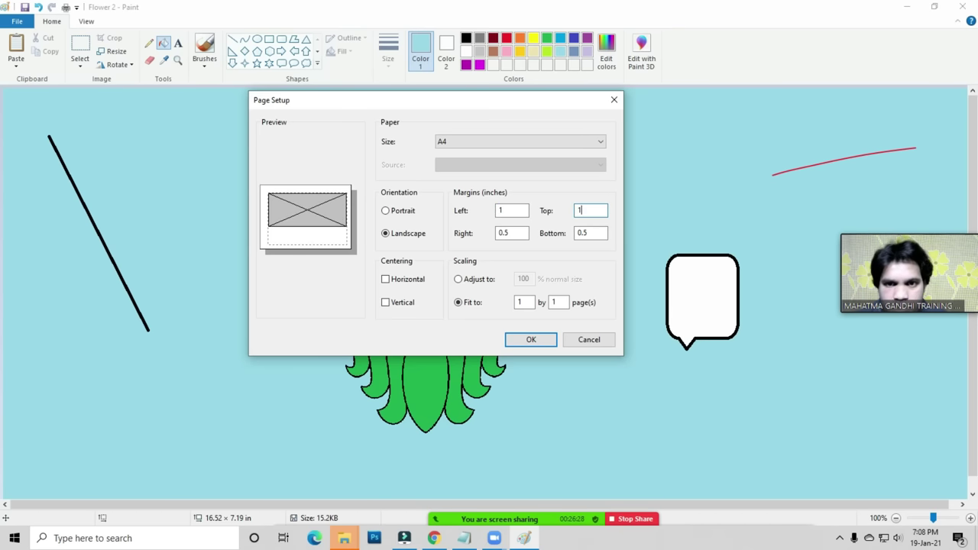
pyautogui.moveTo(517, 234); pyautogui.dragTo(456, 233)
pyautogui.write('1')
pyautogui.moveTo(601, 233); pyautogui.dragTo(562, 235)
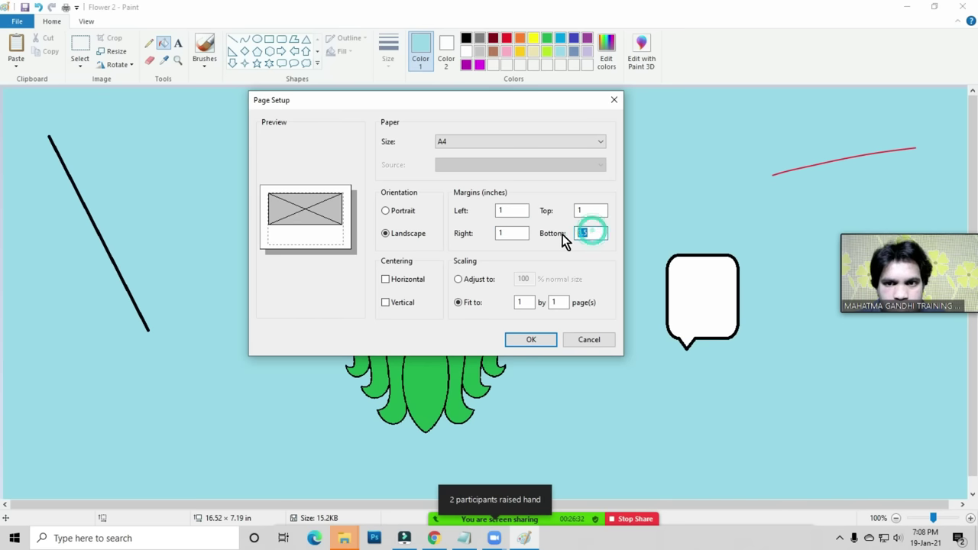
pyautogui.write('1')
pyautogui.click(537, 340)
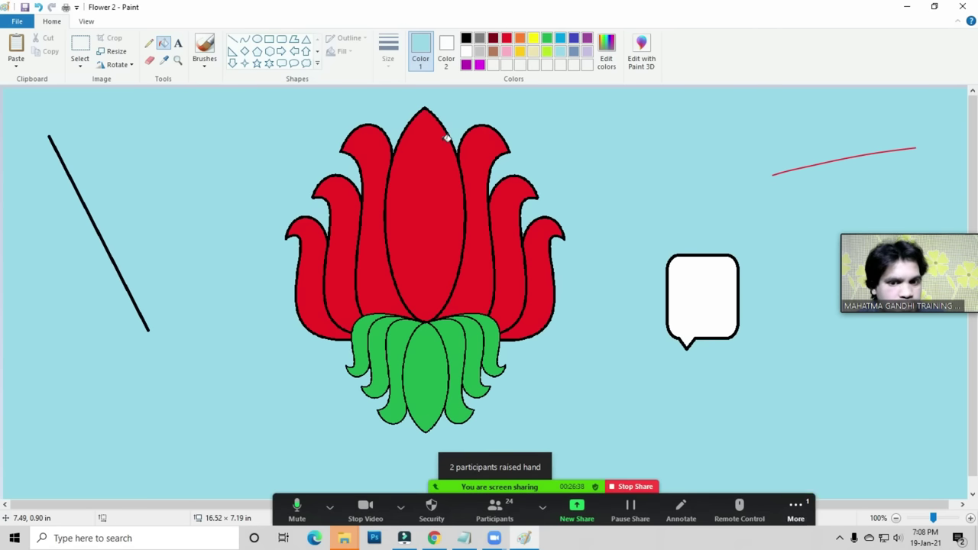
# Check the page margins around the picture in print preview and close the preview.
pyautogui.click(23, 22)
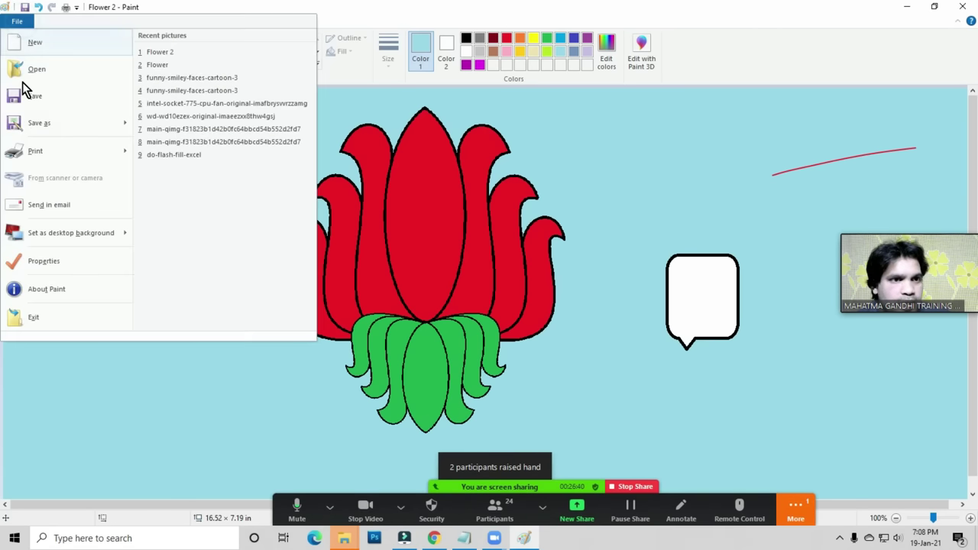
pyautogui.moveTo(34, 157)
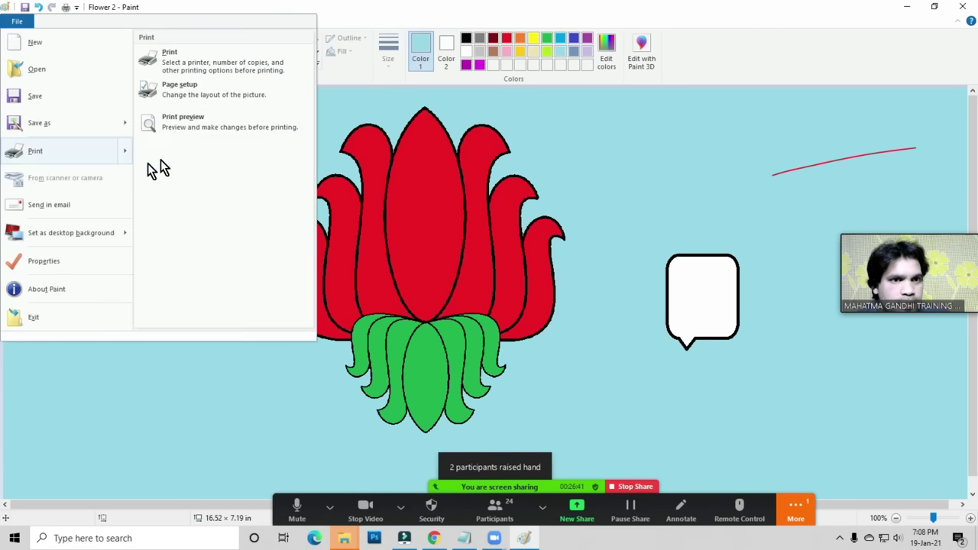
pyautogui.click(184, 121)
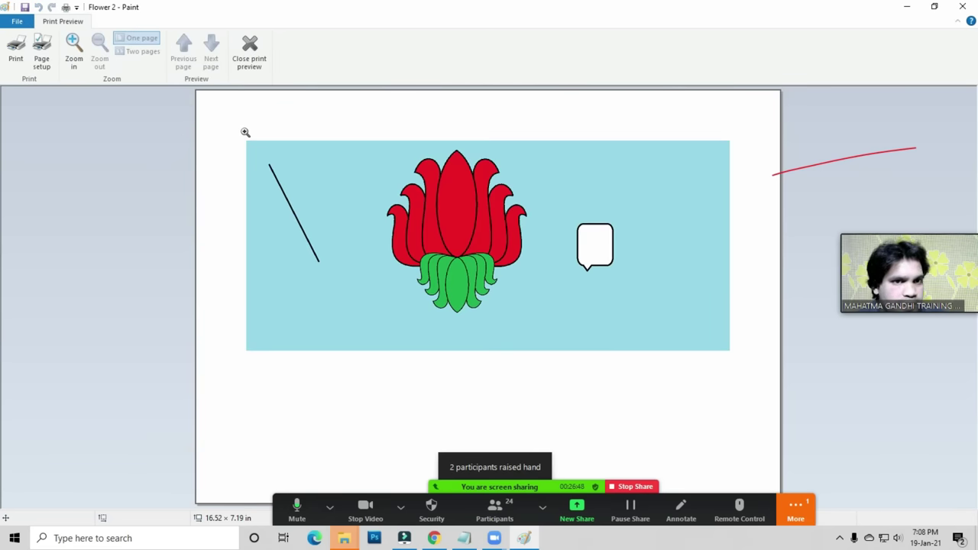
pyautogui.click(250, 61)
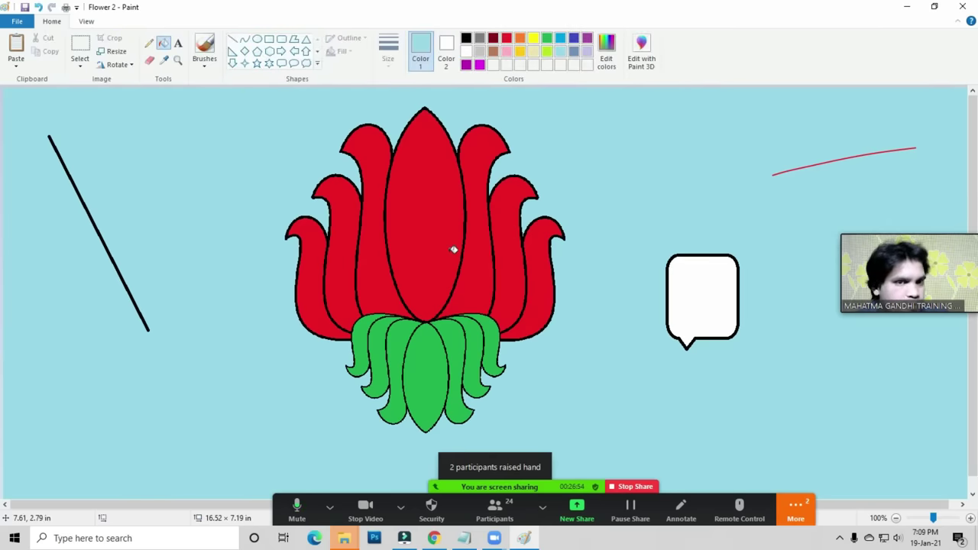
pyautogui.click(22, 22)
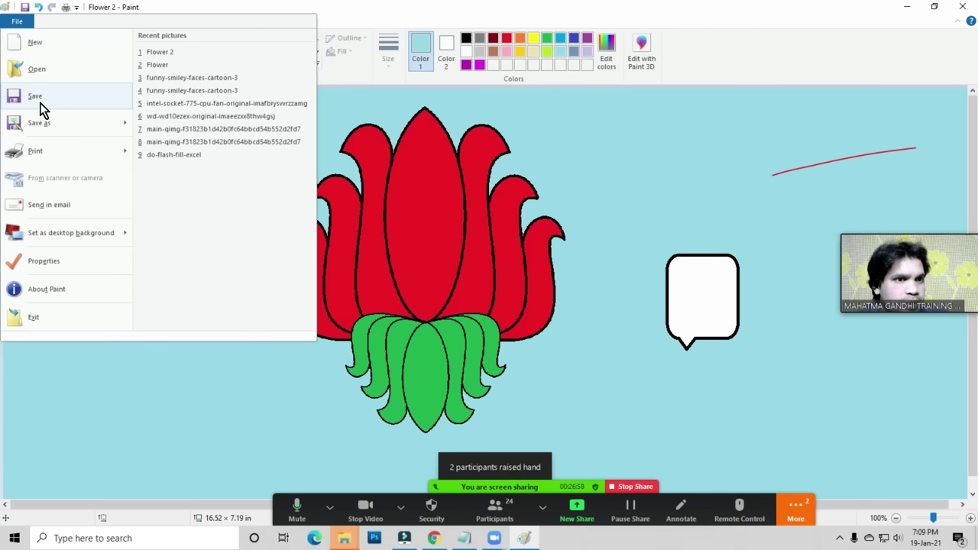
pyautogui.moveTo(99, 163)
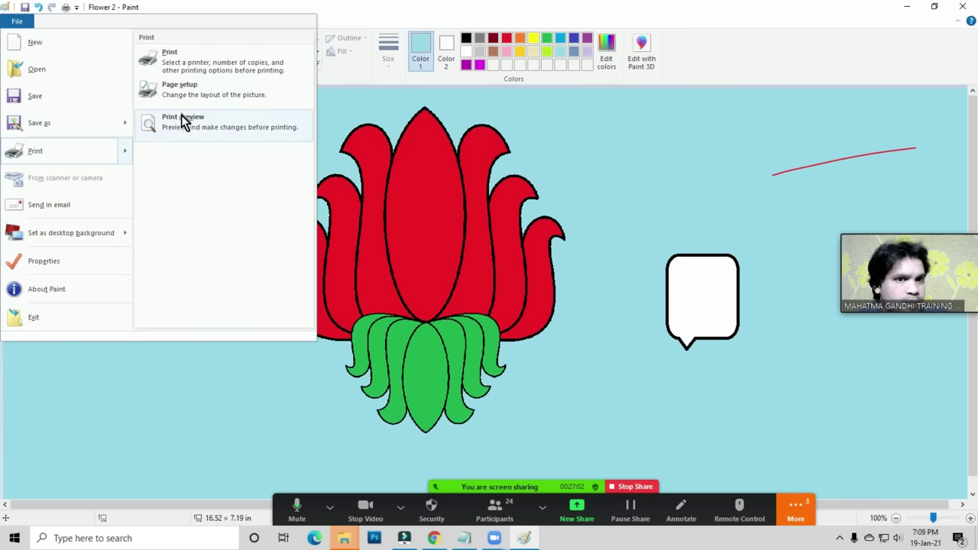
pyautogui.click(372, 115)
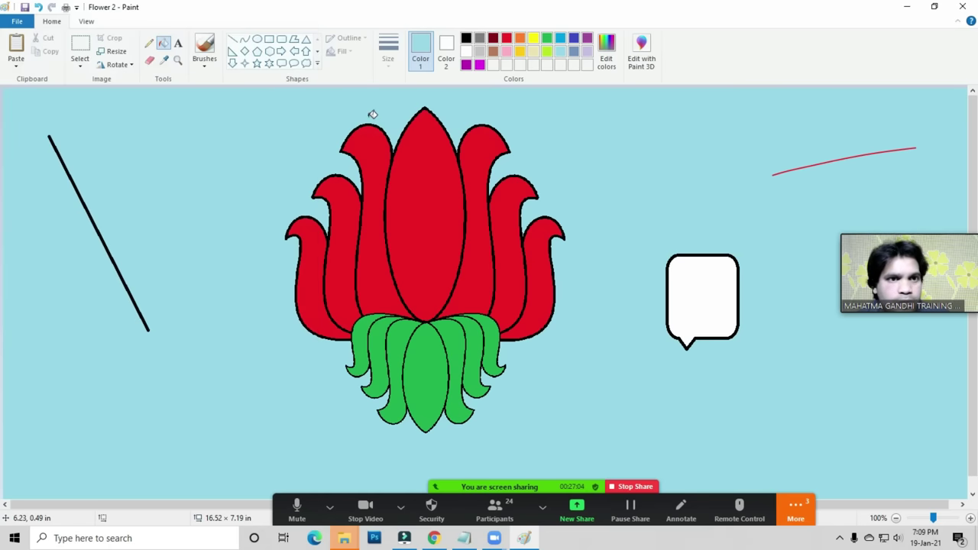
# Ask all participants in the Zoom meeting to unmute and close the participant list.
pyautogui.click(495, 509)
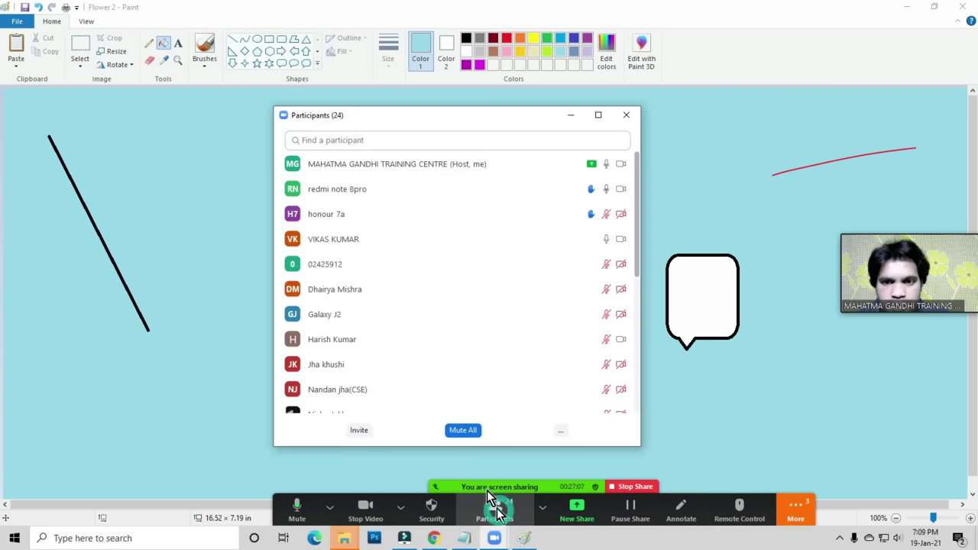
pyautogui.click(561, 432)
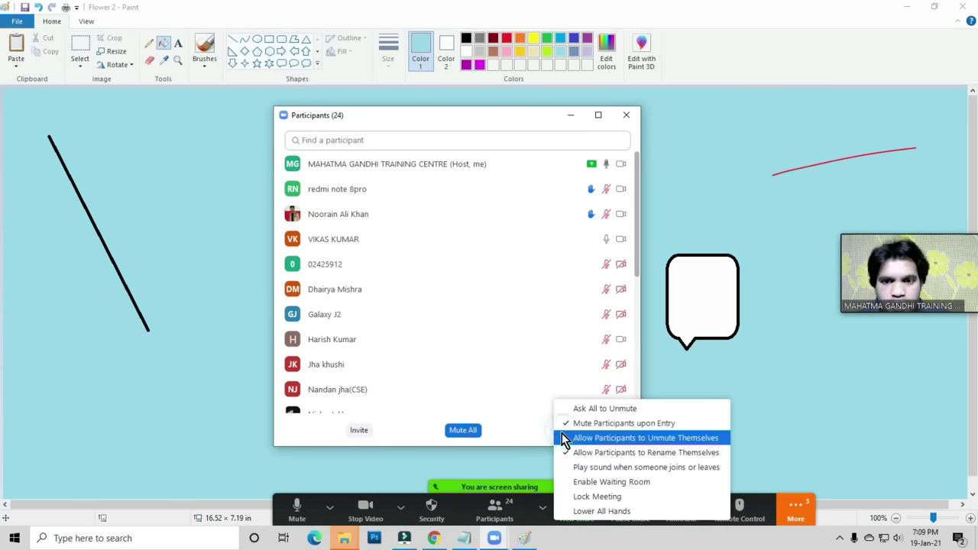
pyautogui.click(601, 409)
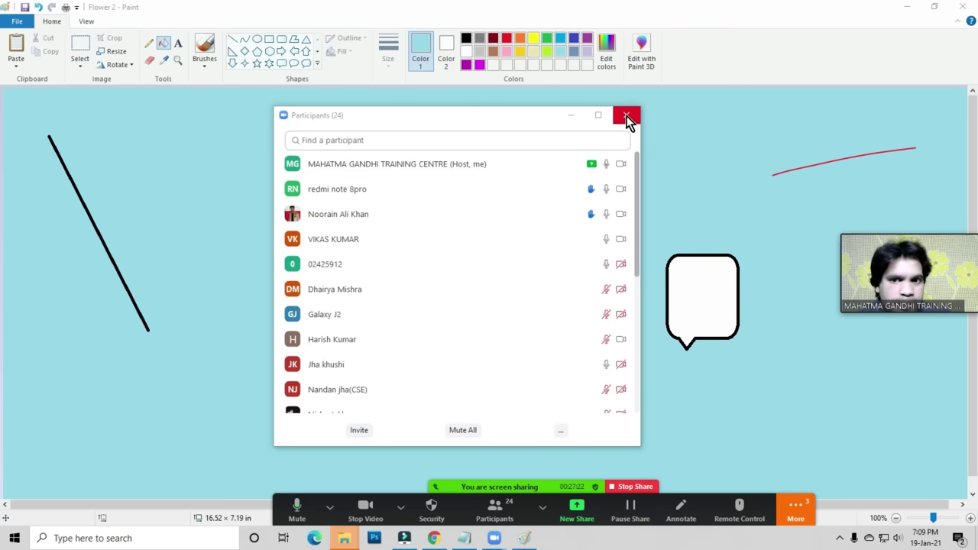
pyautogui.click(626, 114)
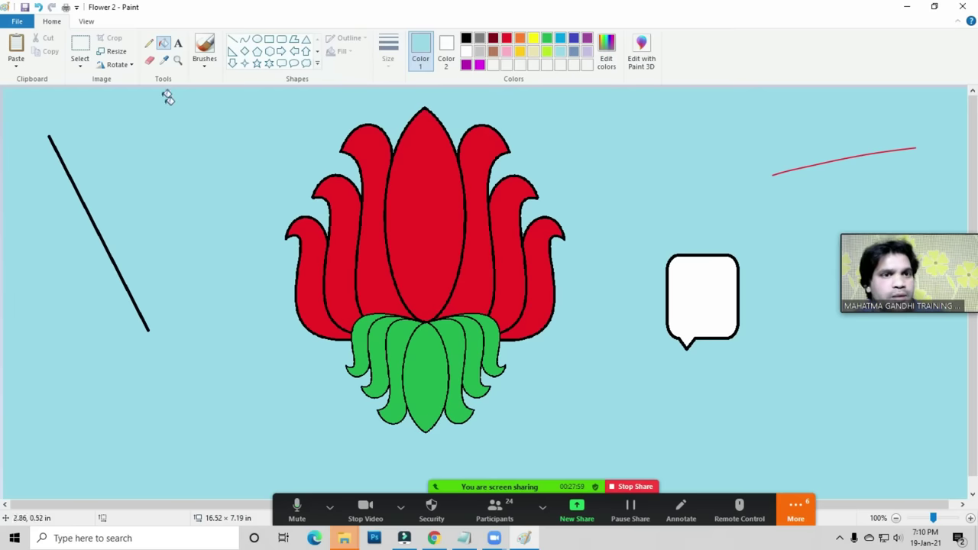
# Erase broad strokes across the flower, and select the entire picture and delete it to leave a blank canvas.
pyautogui.click(149, 62)
pyautogui.moveTo(170, 191)
pyautogui.mouseDown()
pyautogui.moveTo(414, 141)
pyautogui.moveTo(294, 184)
pyautogui.moveTo(347, 189)
pyautogui.moveTo(459, 141)
pyautogui.moveTo(338, 131)
pyautogui.moveTo(316, 139)
pyautogui.moveTo(498, 141)
pyautogui.moveTo(251, 289)
pyautogui.moveTo(591, 169)
pyautogui.moveTo(249, 244)
pyautogui.moveTo(509, 236)
pyautogui.moveTo(305, 296)
pyautogui.moveTo(310, 324)
pyautogui.moveTo(470, 318)
pyautogui.moveTo(322, 336)
pyautogui.moveTo(554, 285)
pyautogui.moveTo(512, 277)
pyautogui.moveTo(509, 370)
pyautogui.moveTo(328, 395)
pyautogui.moveTo(416, 433)
pyautogui.moveTo(488, 396)
pyautogui.moveTo(301, 337)
pyautogui.moveTo(231, 257)
pyautogui.moveTo(129, 213)
pyautogui.moveTo(68, 149)
pyautogui.moveTo(71, 129)
pyautogui.moveTo(288, 142)
pyautogui.mouseUp()
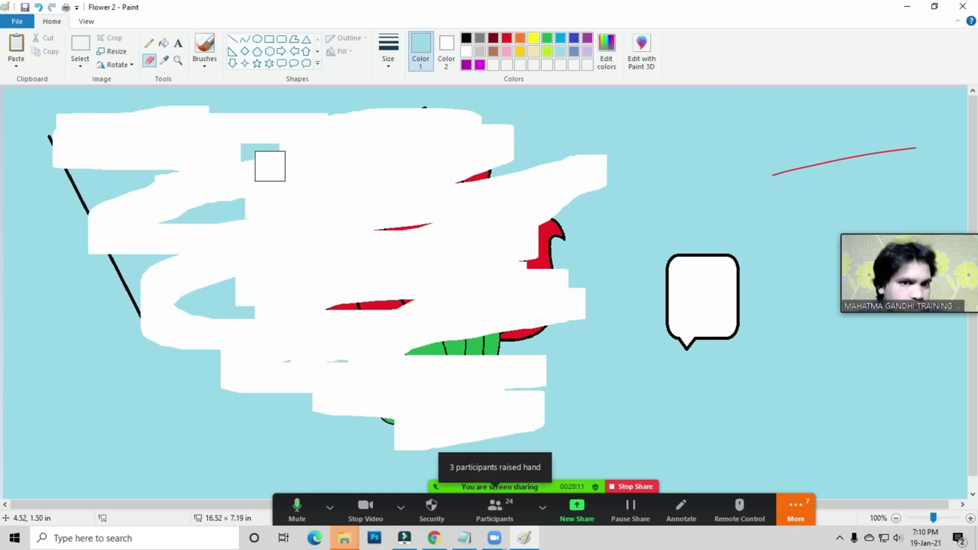
pyautogui.click(80, 65)
pyautogui.click(90, 129)
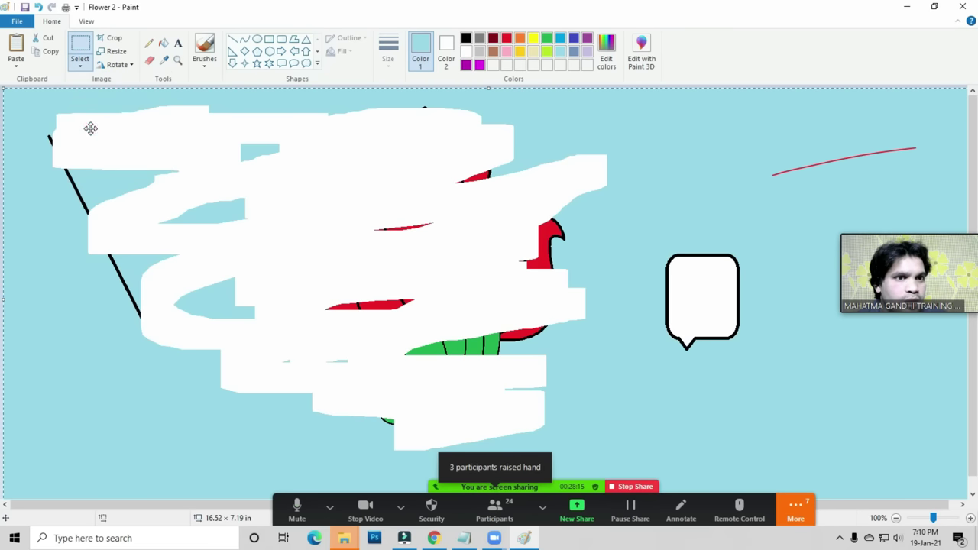
pyautogui.click(80, 66)
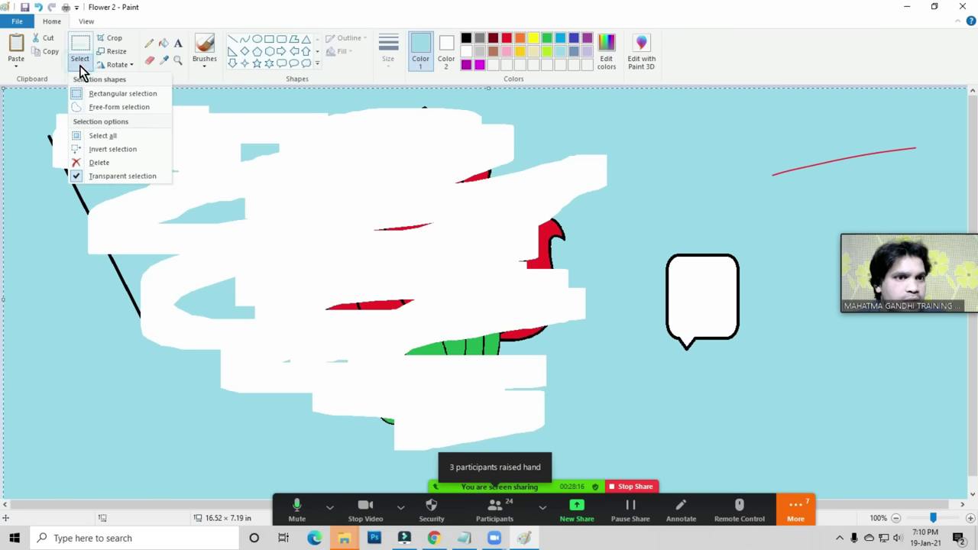
pyautogui.click(96, 164)
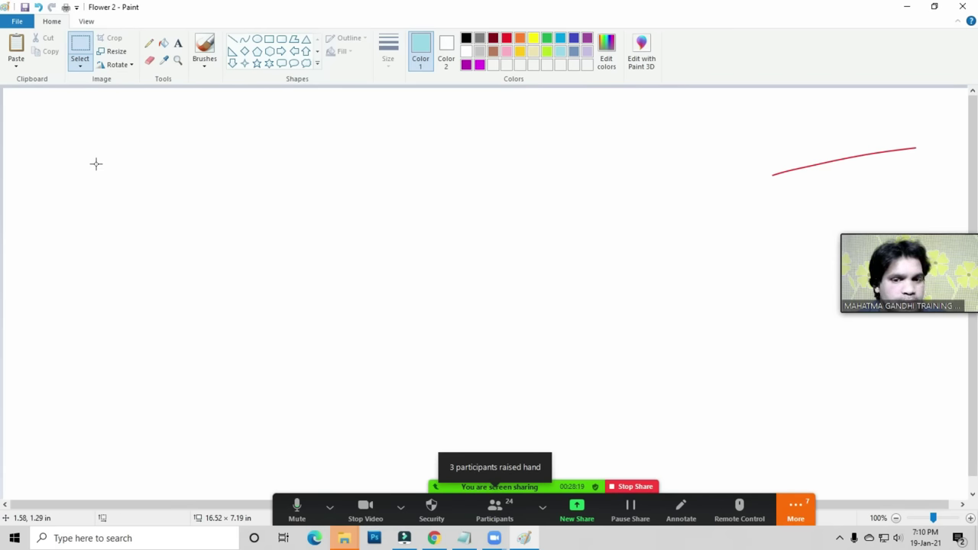
# Allow the Zoom participants to unmute themselves, look through the participant list and close it.
pyautogui.click(497, 510)
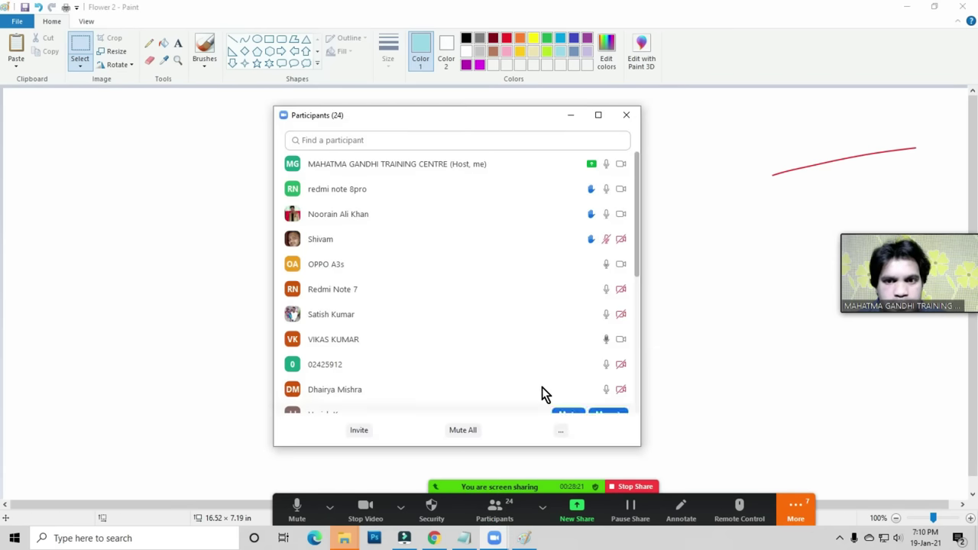
pyautogui.click(562, 430)
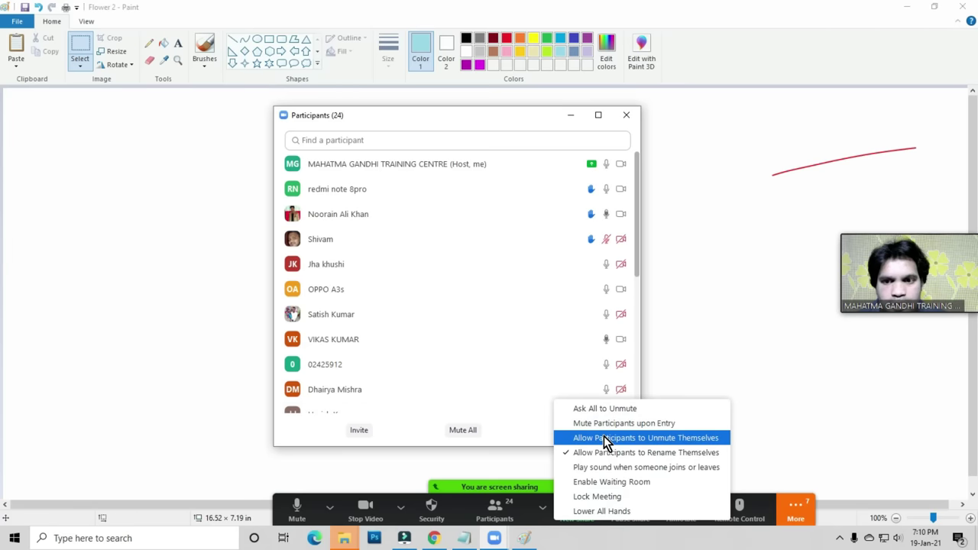
pyautogui.click(604, 438)
pyautogui.scroll(-6, 546, 313)
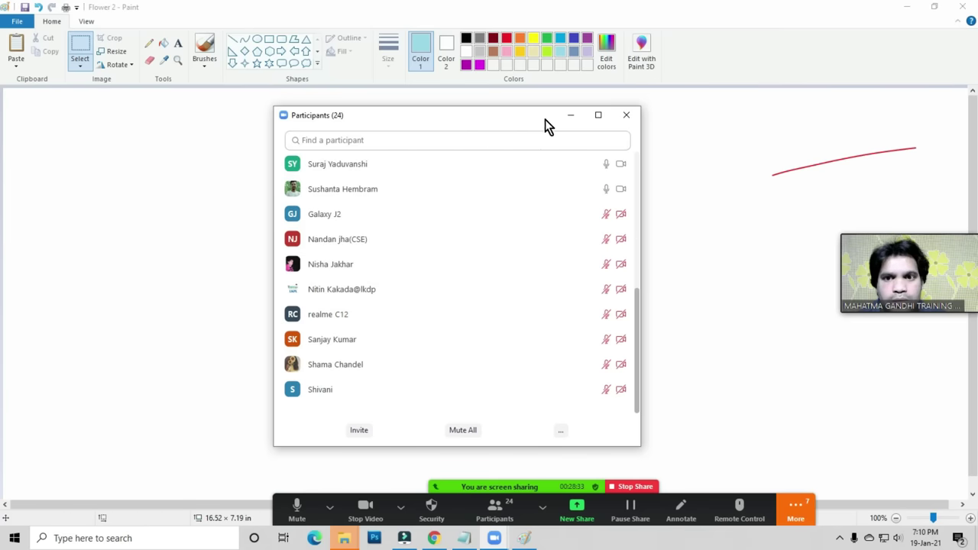
pyautogui.click(628, 117)
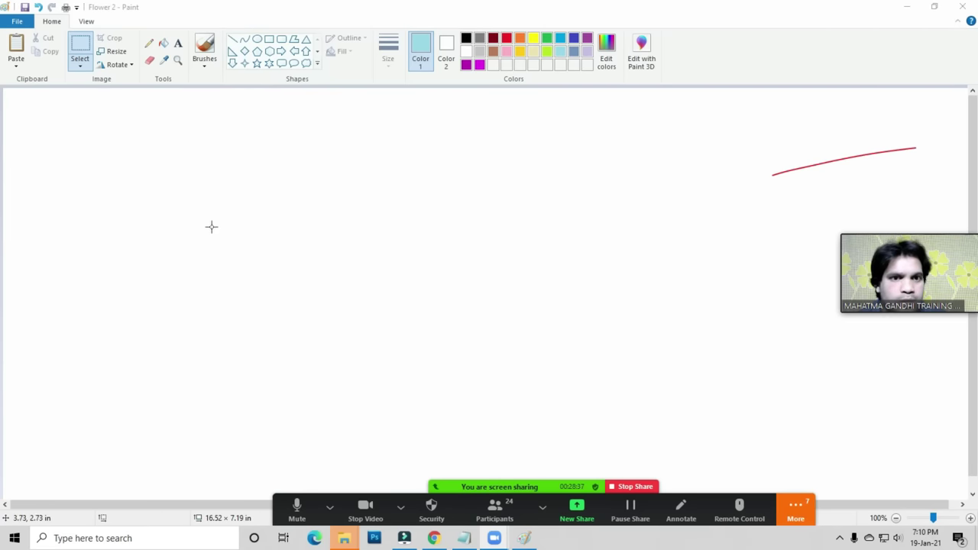
# Review the Print, Page setup and Print preview commands for the picture and leave without choosing one.
pyautogui.click(148, 26)
pyautogui.click(51, 23)
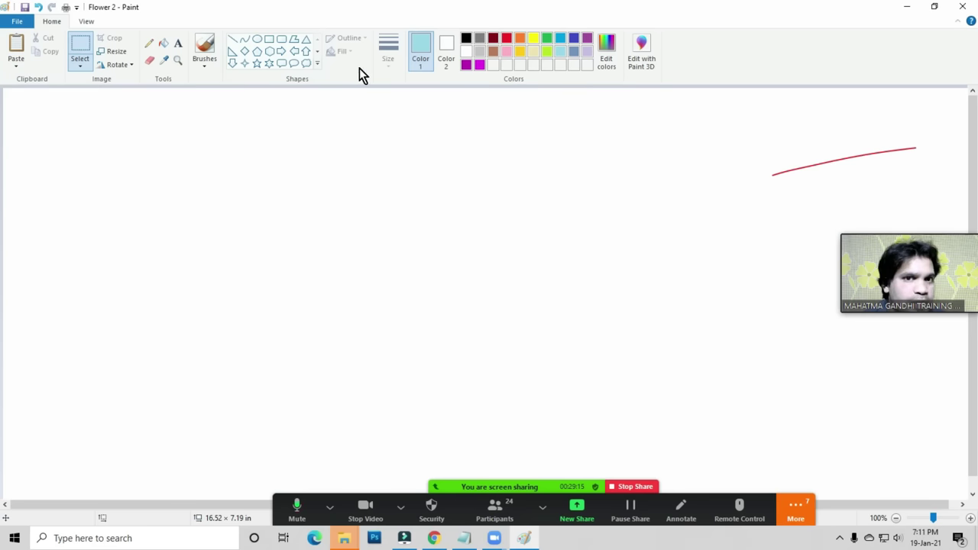
pyautogui.click(16, 22)
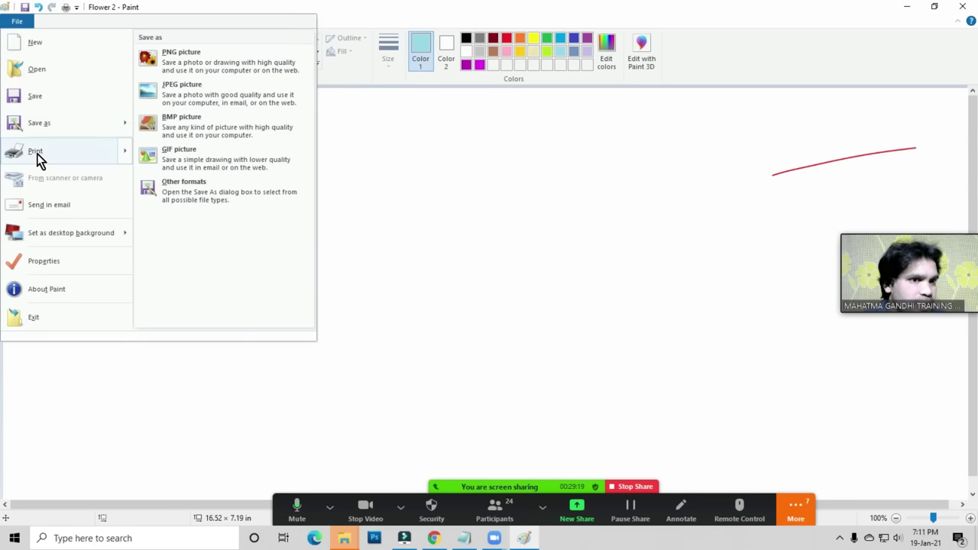
pyautogui.moveTo(99, 153)
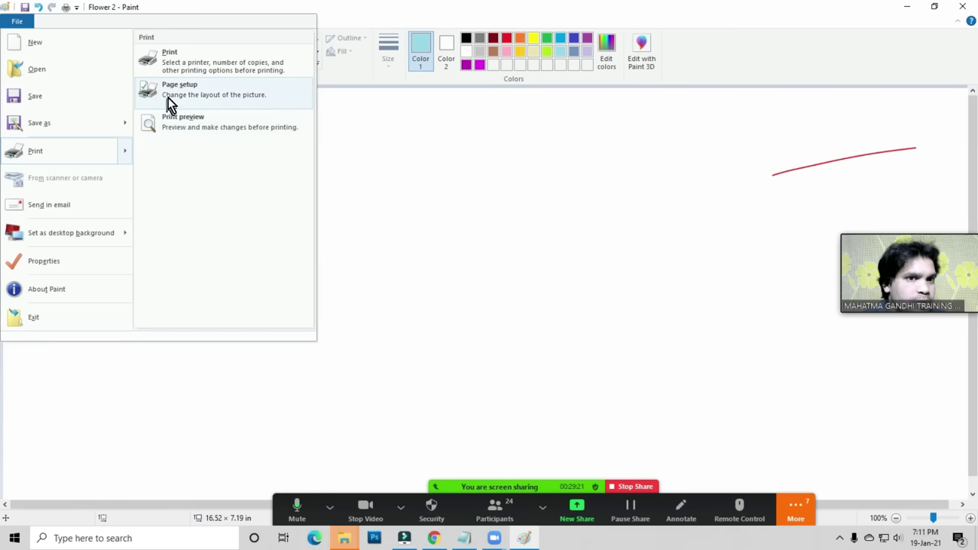
pyautogui.click(356, 158)
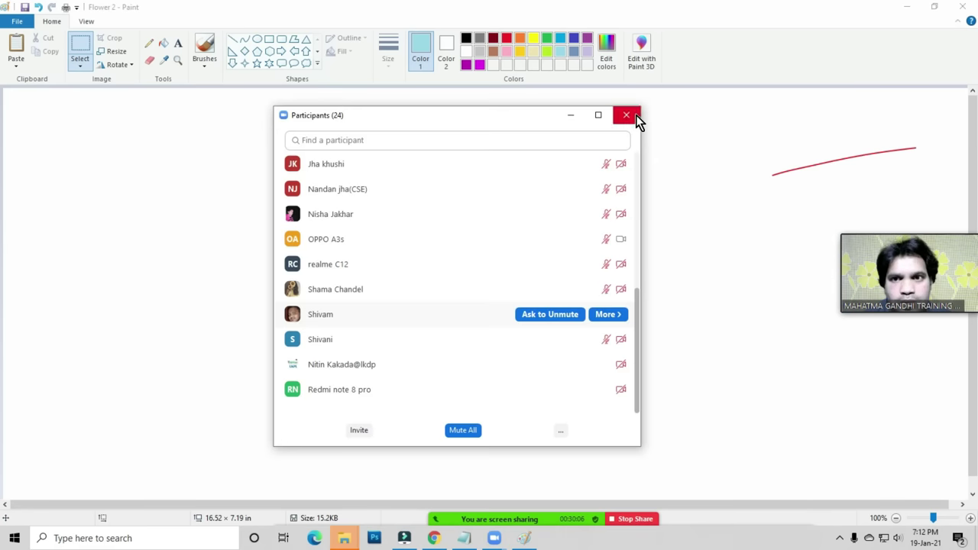
# Close the Zoom participant list and choose the Pencil tool in Paint.
pyautogui.click(635, 115)
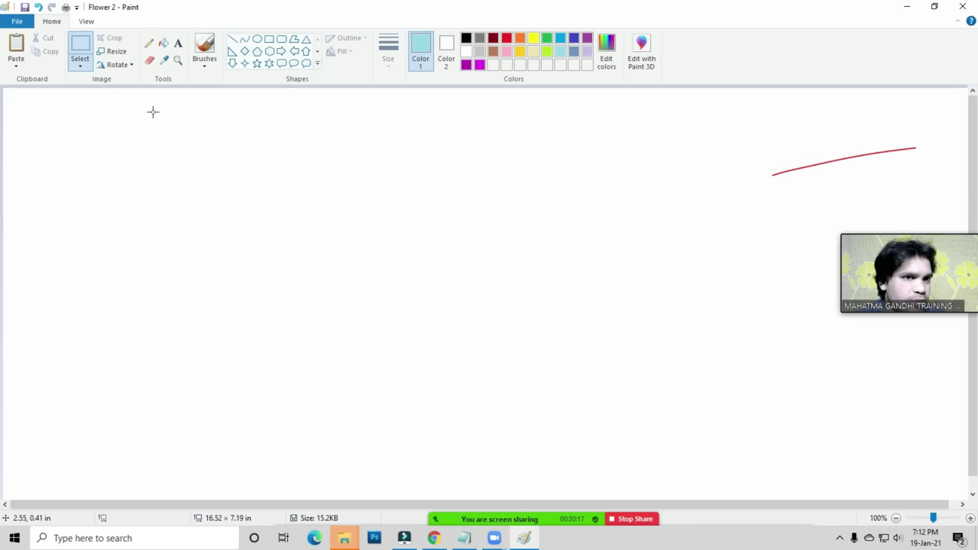
pyautogui.click(149, 43)
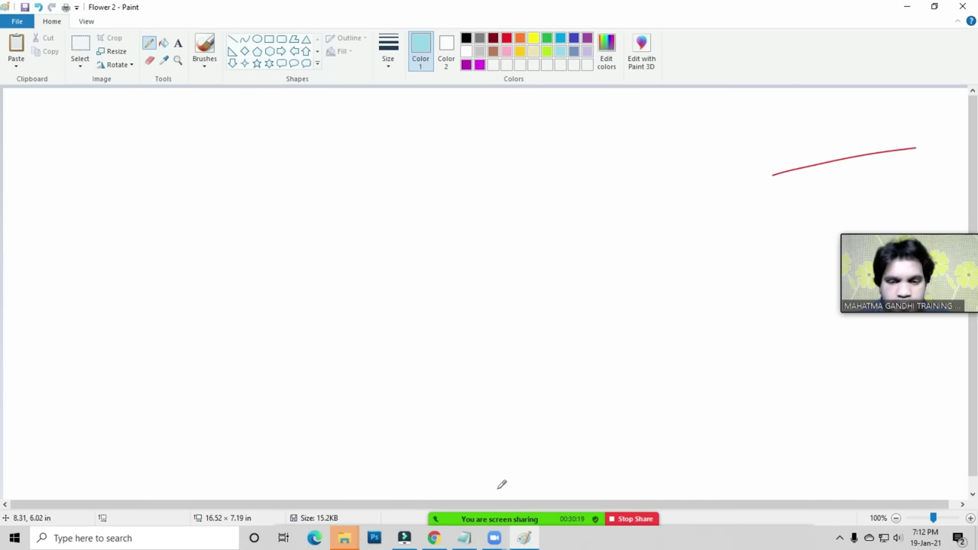
# Mute all participants in the Zoom meeting, confirm the request and close the participant list.
pyautogui.moveTo(498, 526)
pyautogui.click(495, 509)
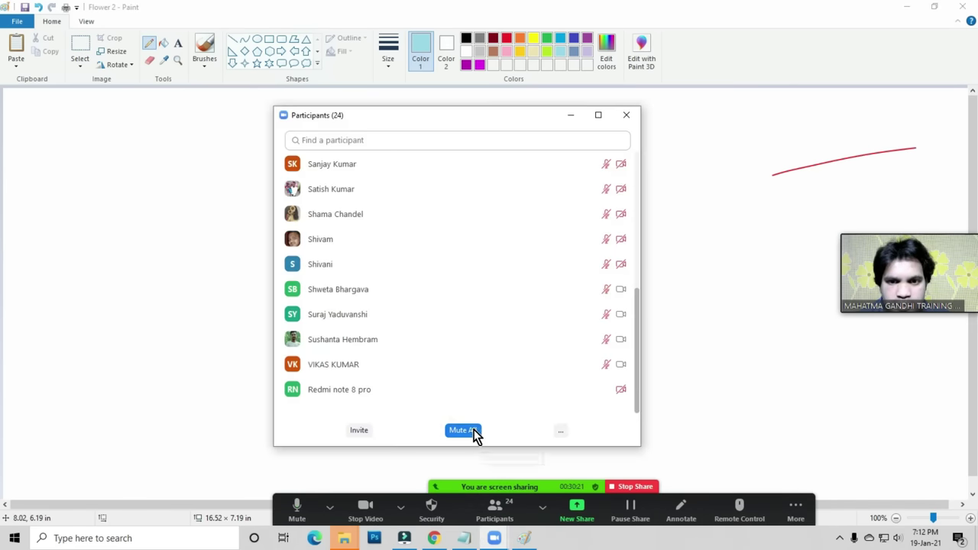
pyautogui.click(474, 430)
pyautogui.click(531, 302)
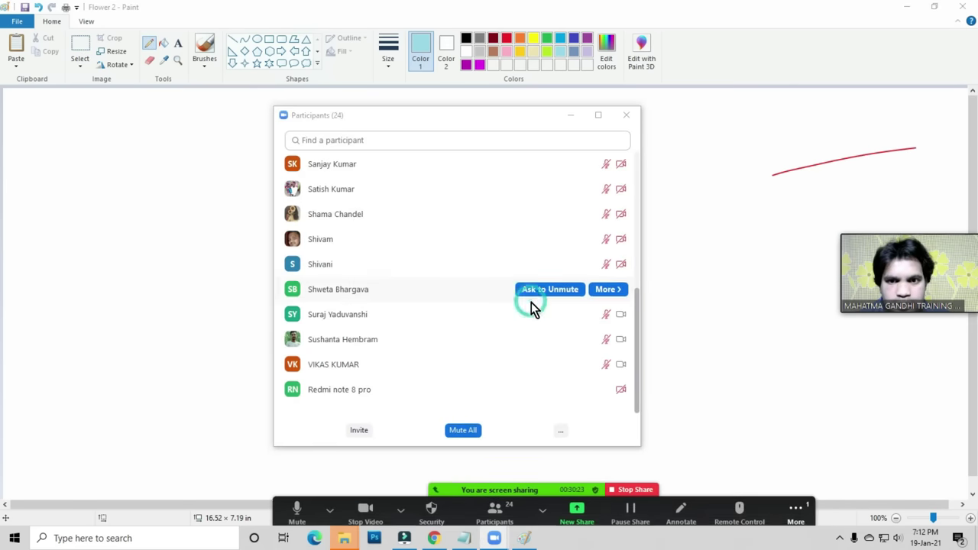
pyautogui.click(626, 115)
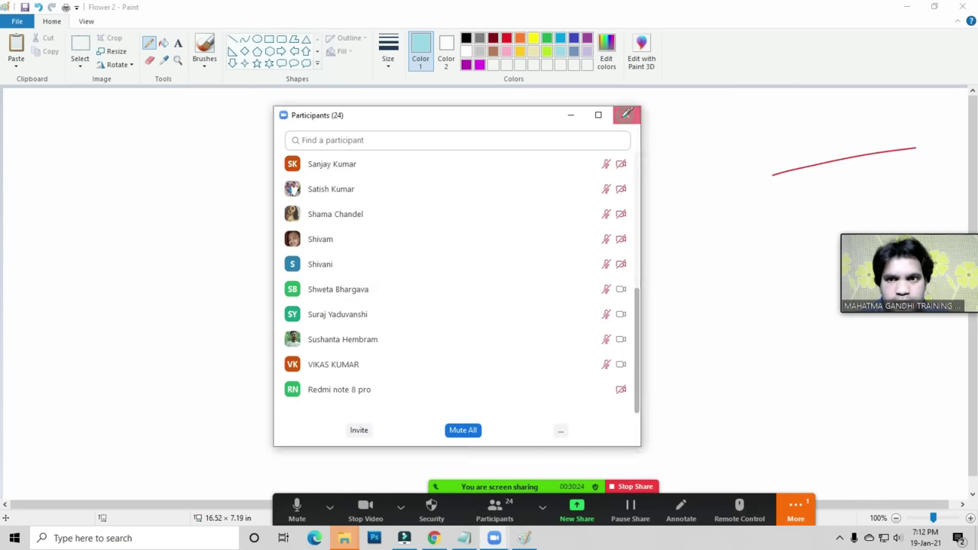
# Reopen the Zoom participant list and display its additional participant permission options.
pyautogui.click(497, 512)
pyautogui.click(563, 433)
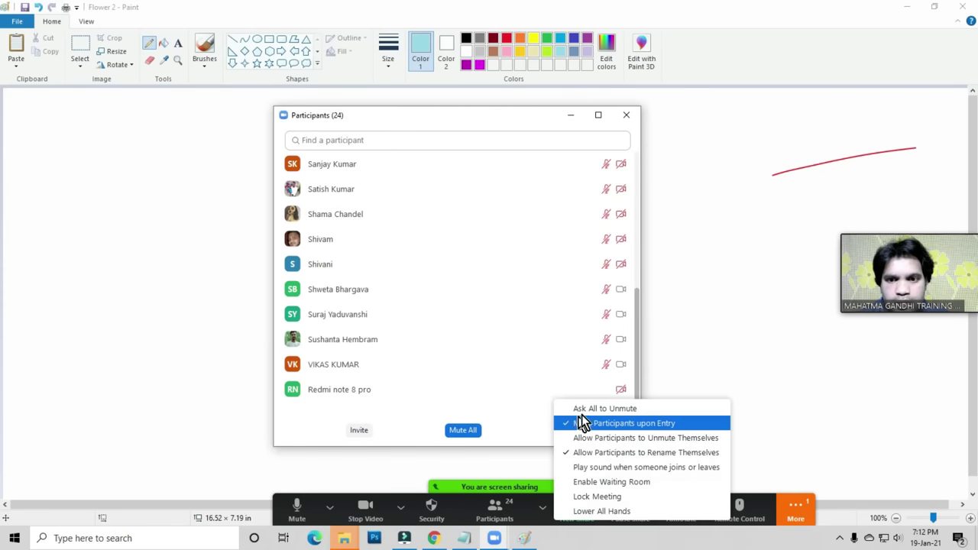